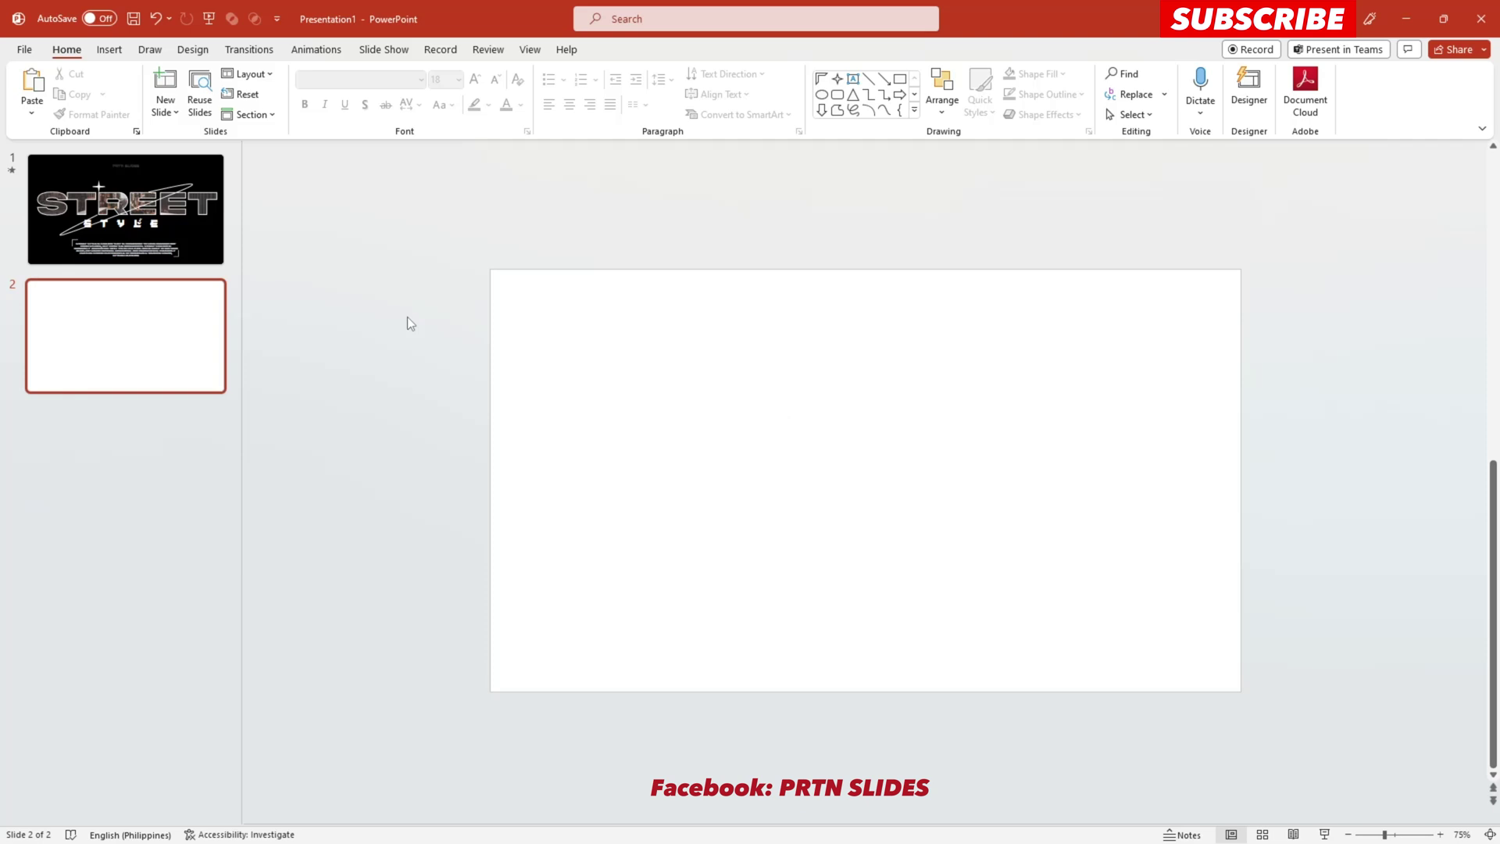
Insert the city-street railway video on slide 2 and set it to start automatically.
left_click(109, 49)
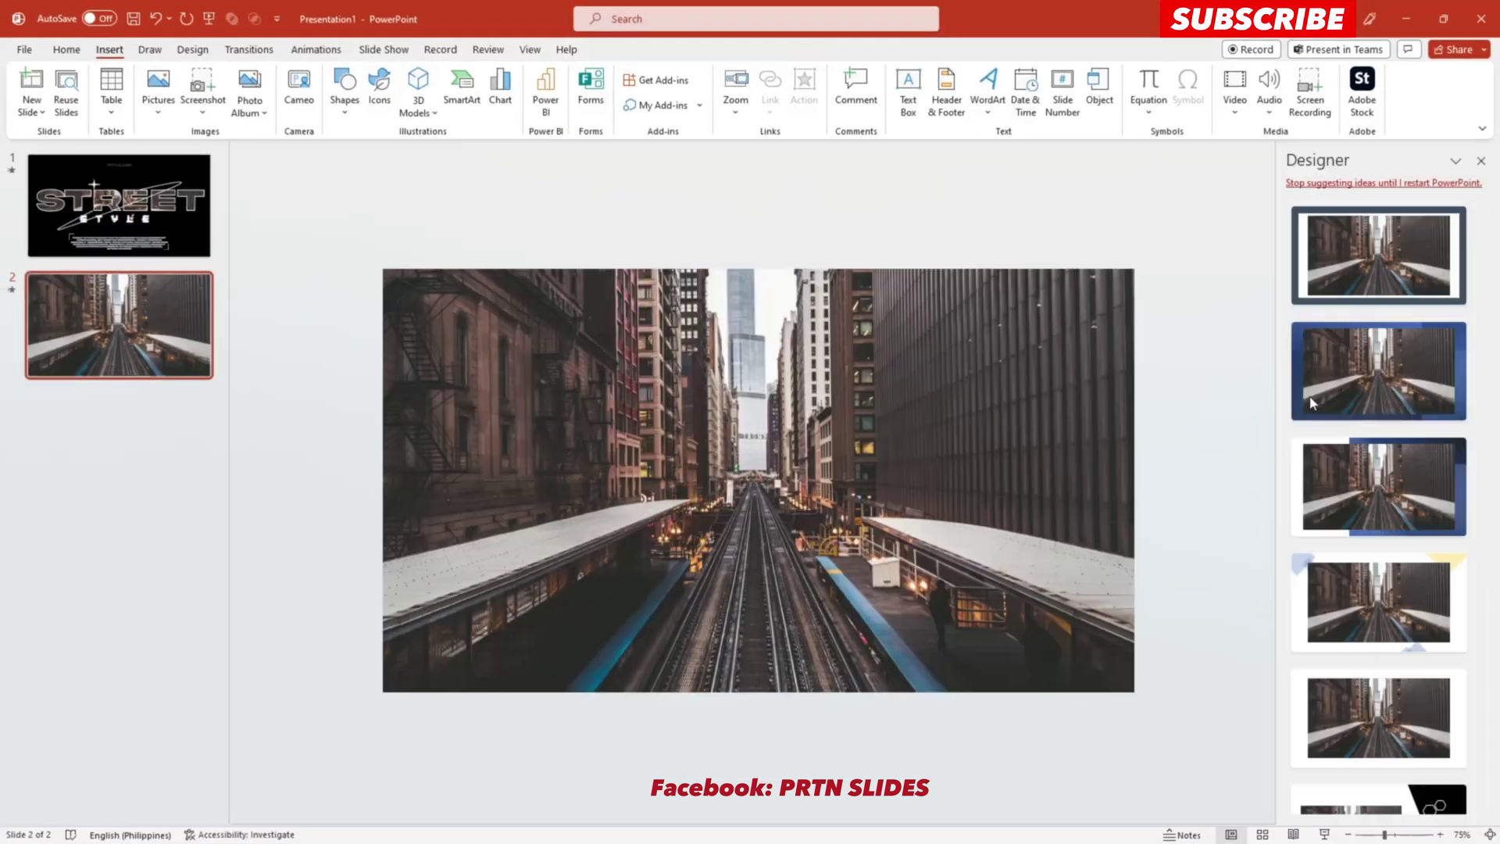
left_click(1480, 161)
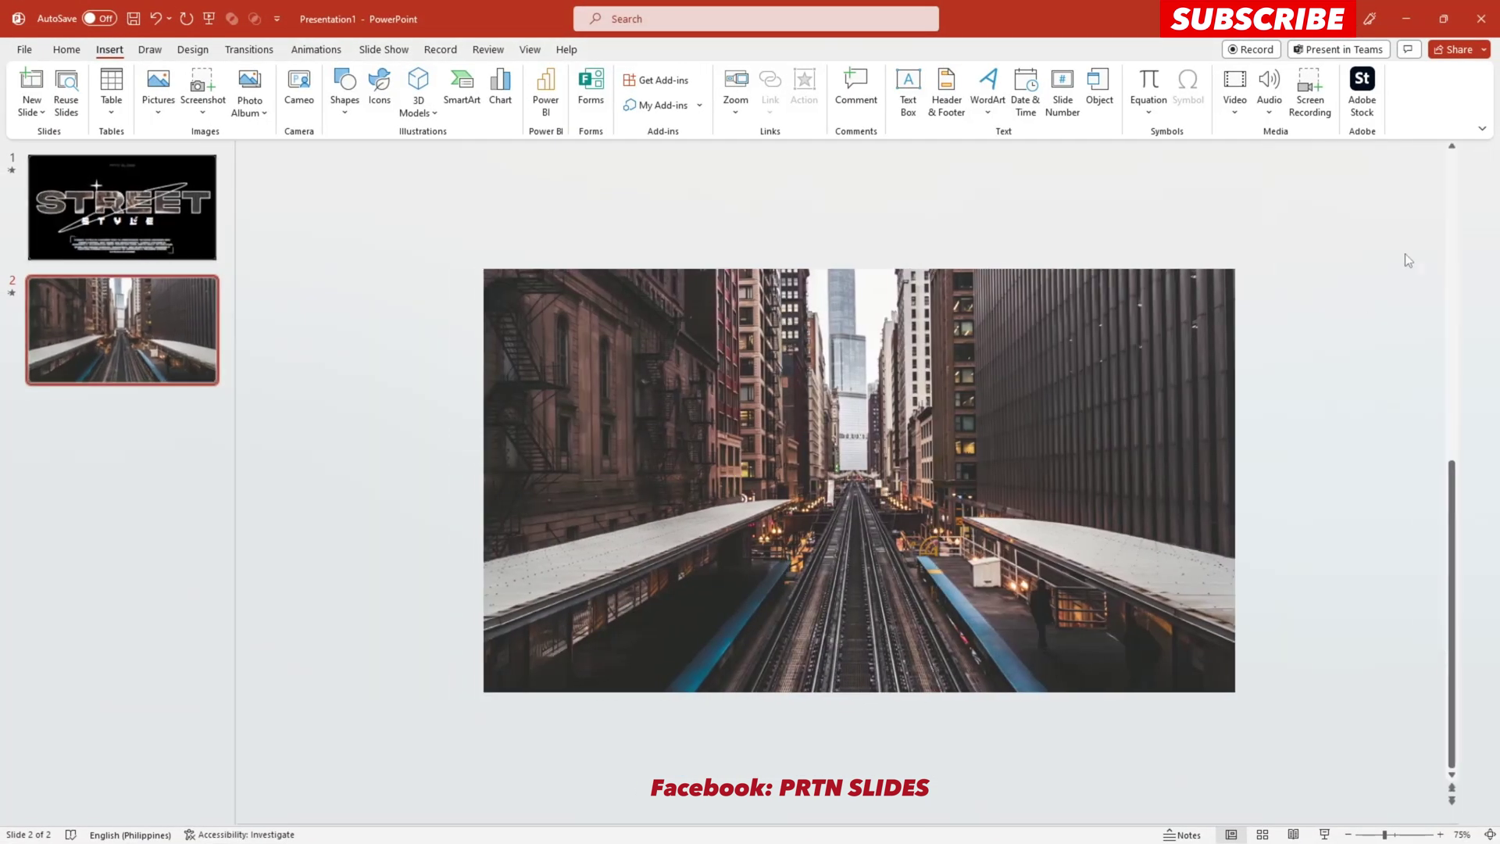
left_click(978, 406)
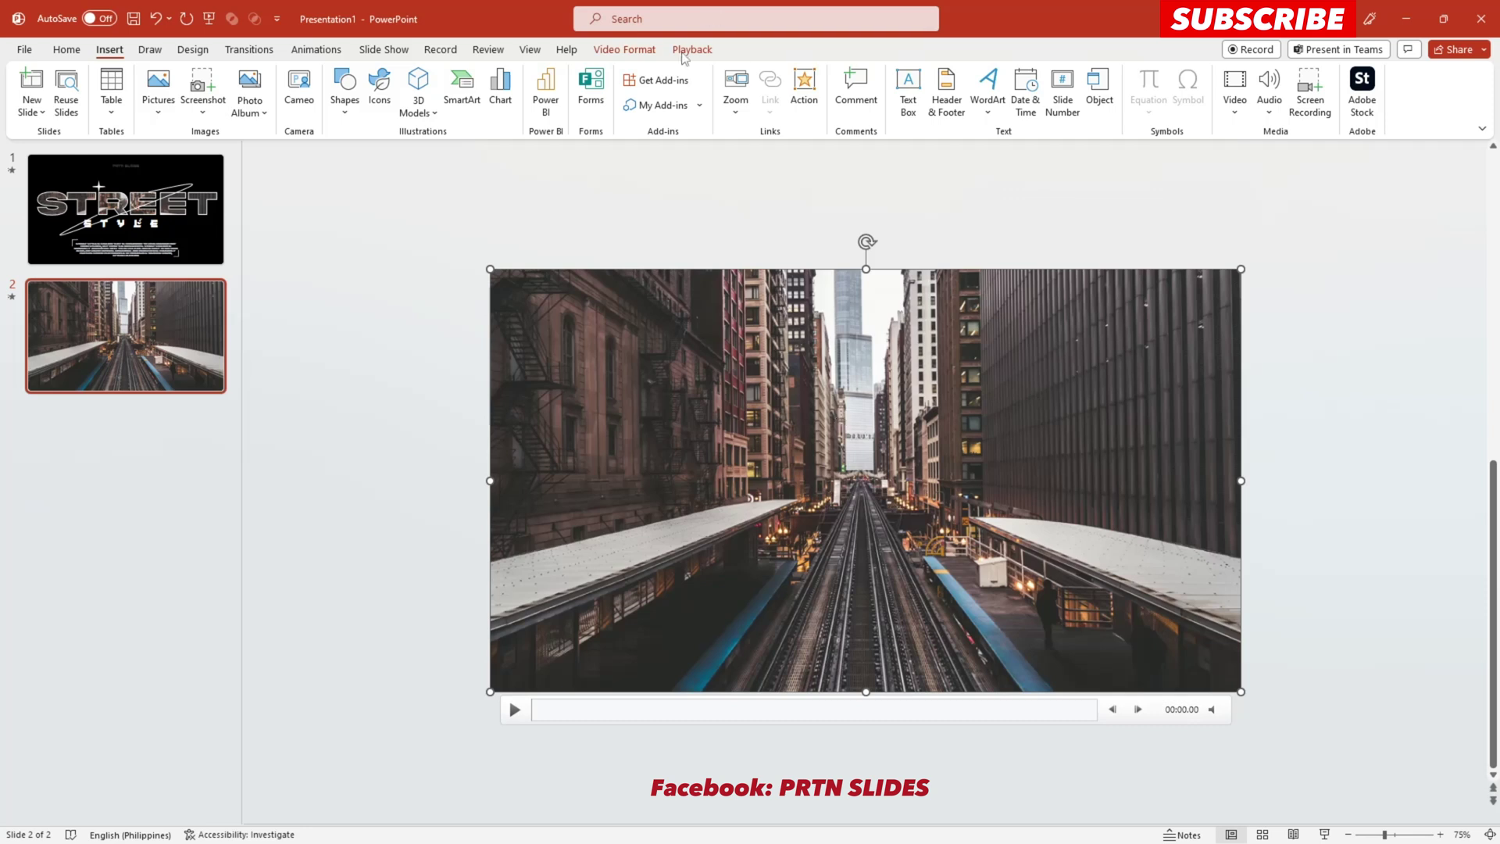
left_click(687, 51)
left_click(501, 74)
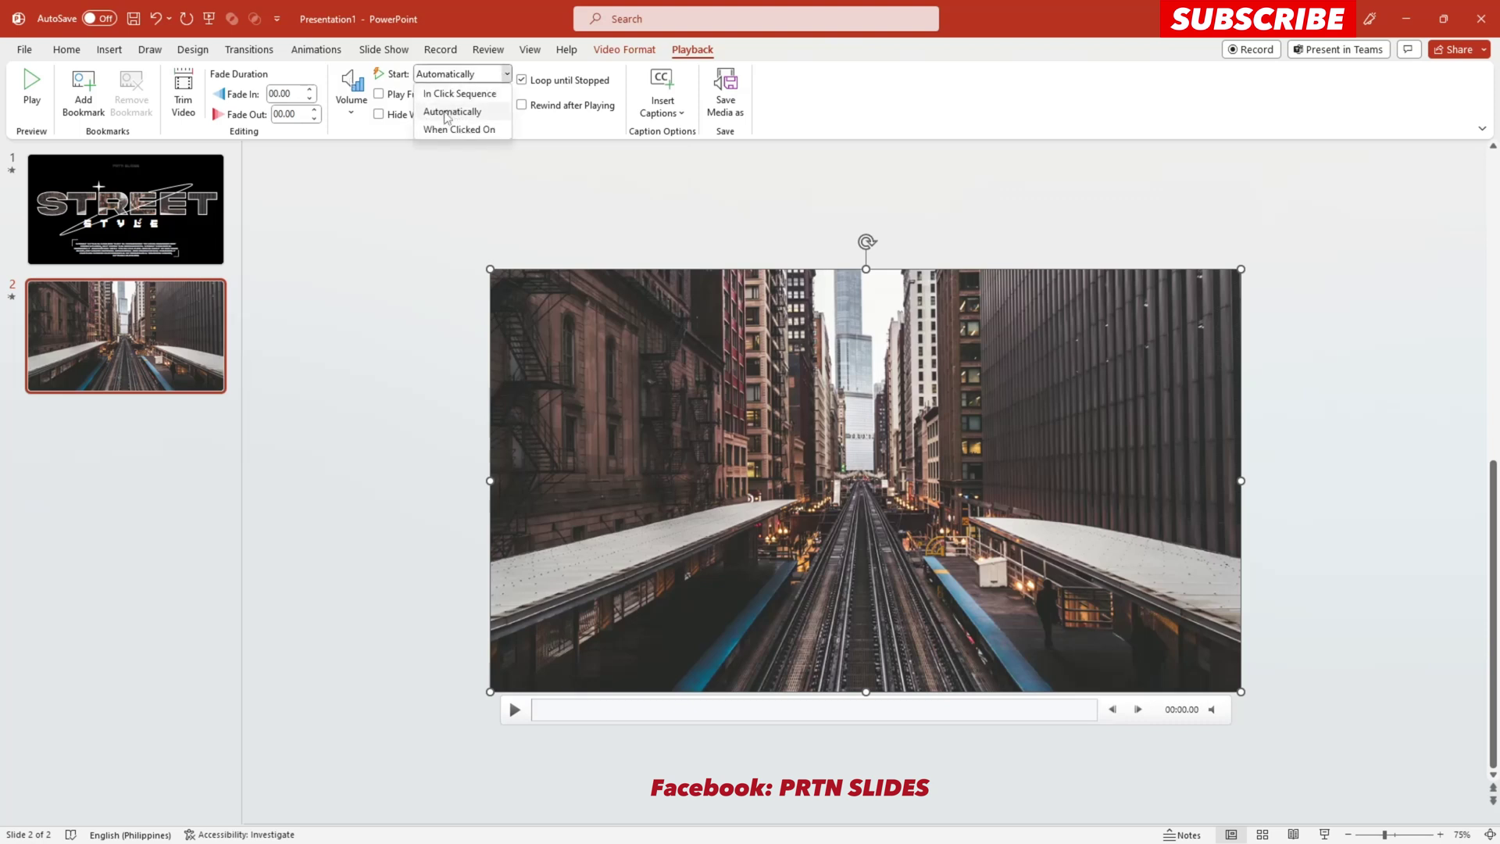
left_click(480, 213)
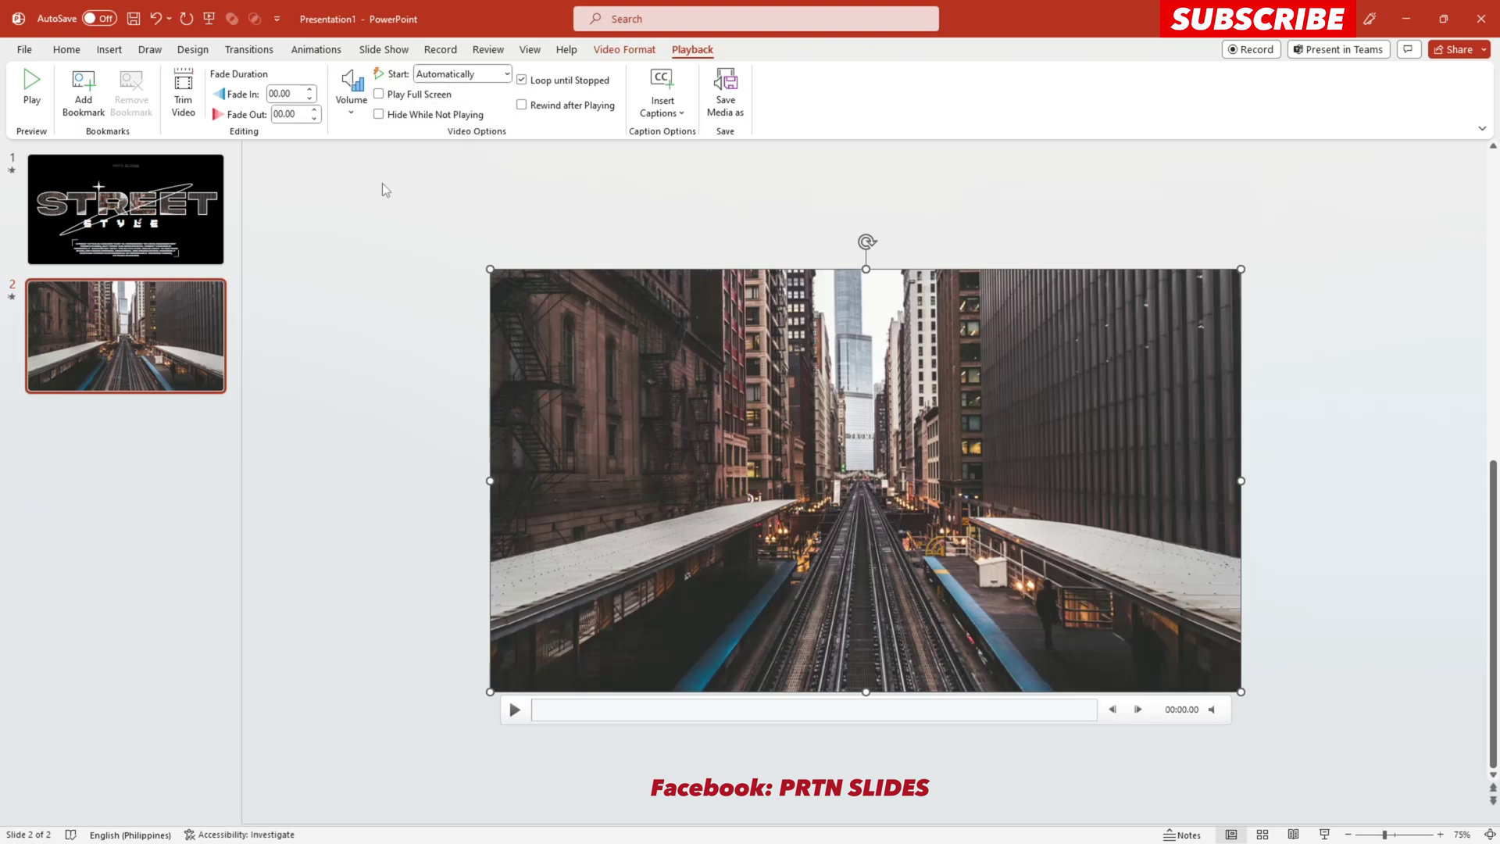
Draw a blue rectangle over the whole railway video and remove its outline.
left_click(110, 49)
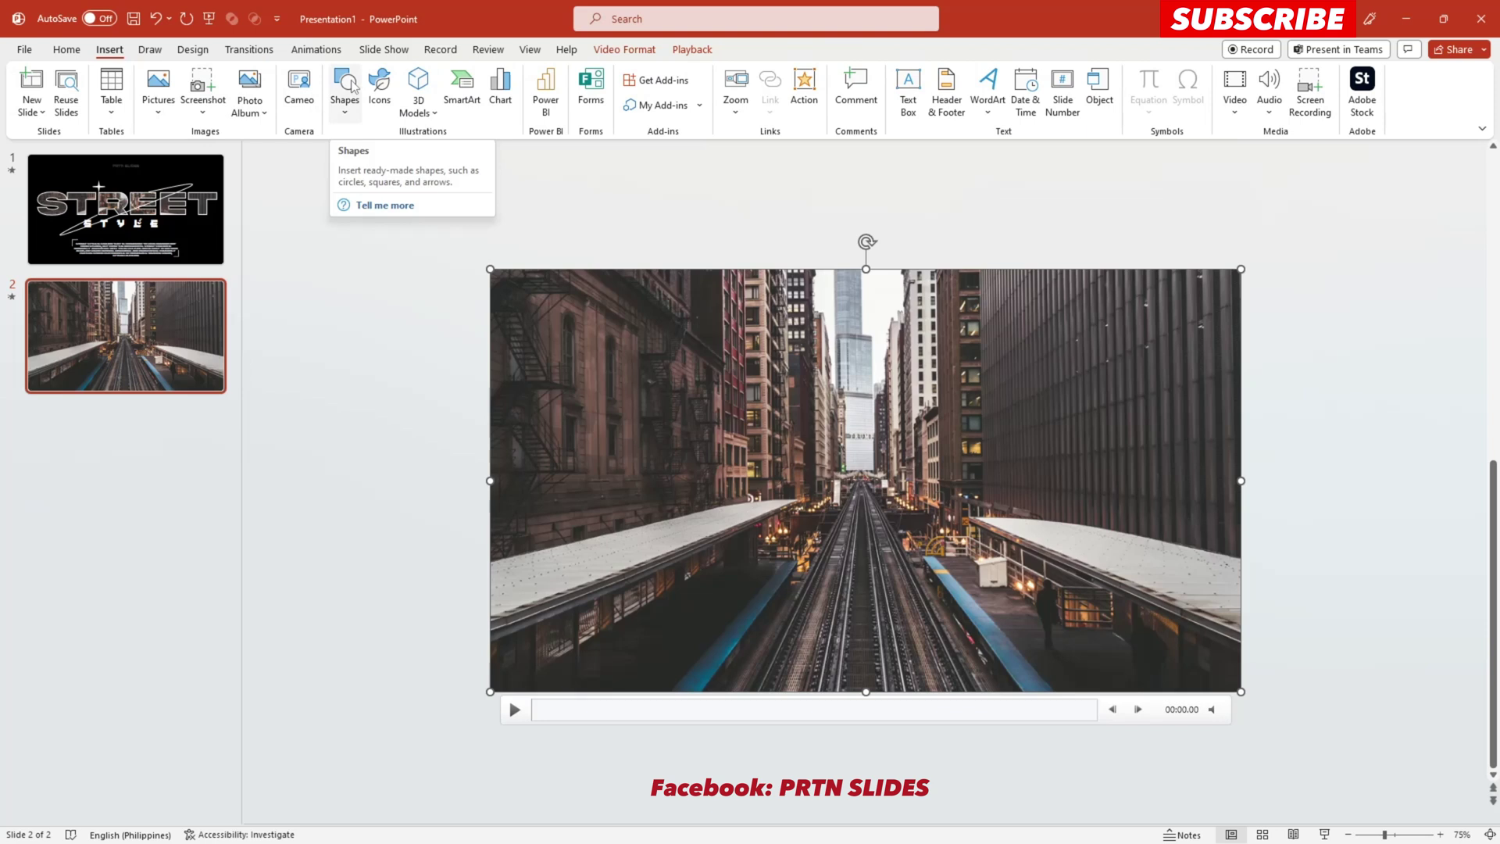
left_click(342, 111)
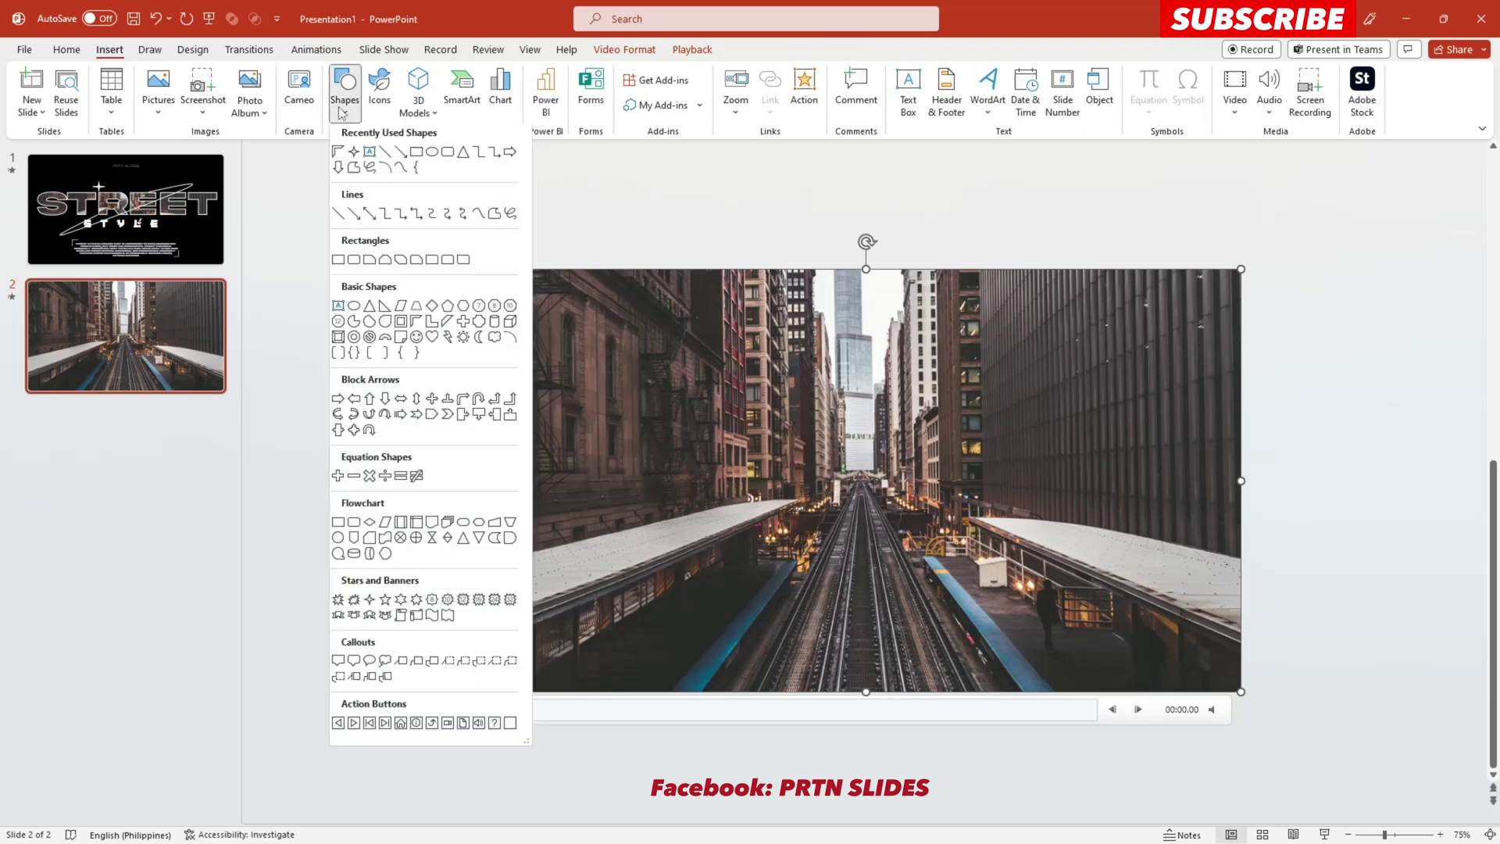
left_click(415, 155)
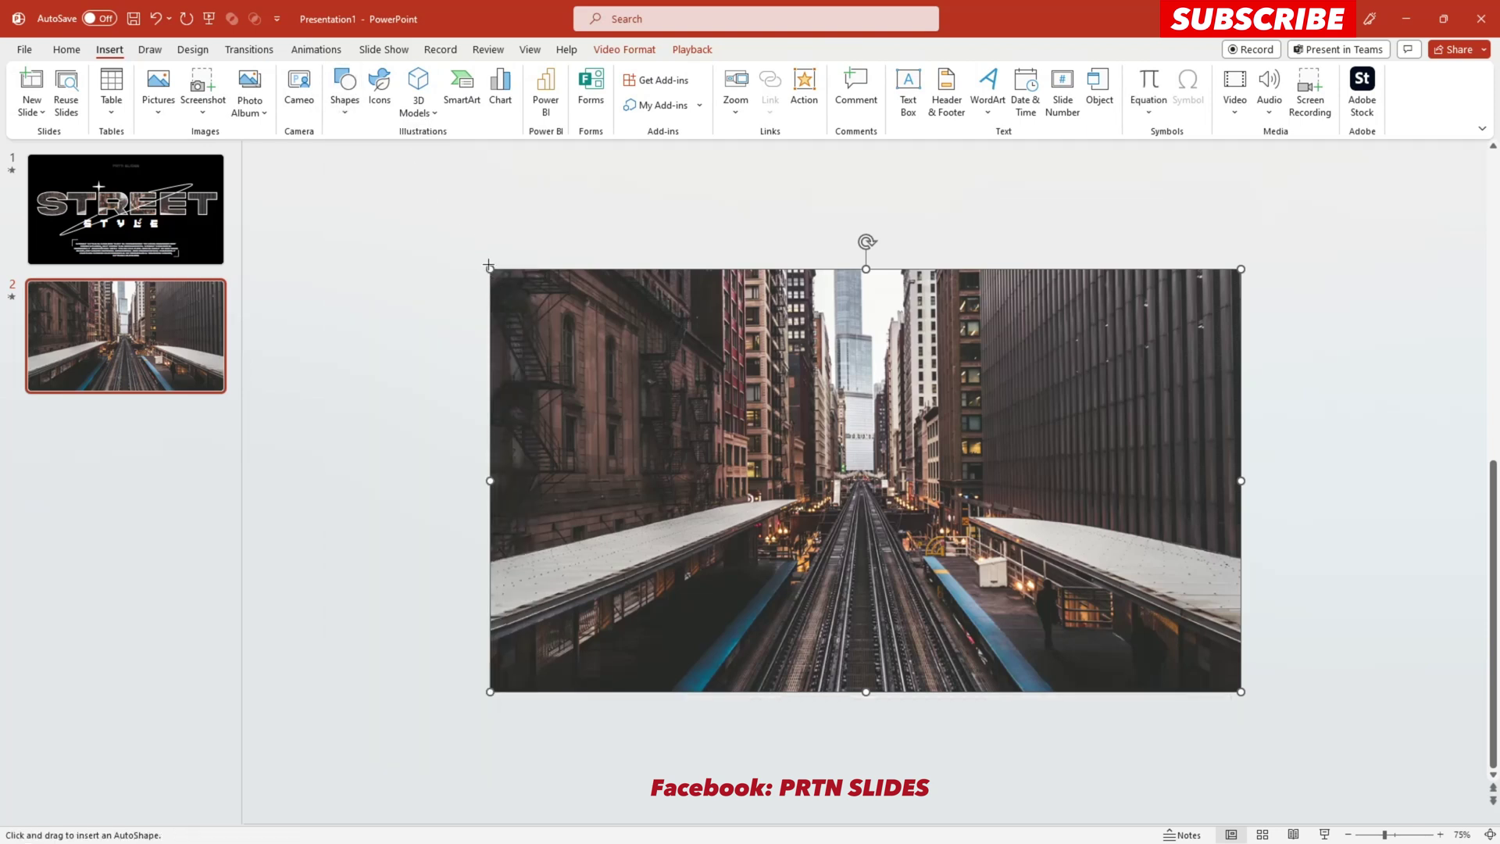
left_click_drag(490, 268, 1240, 692)
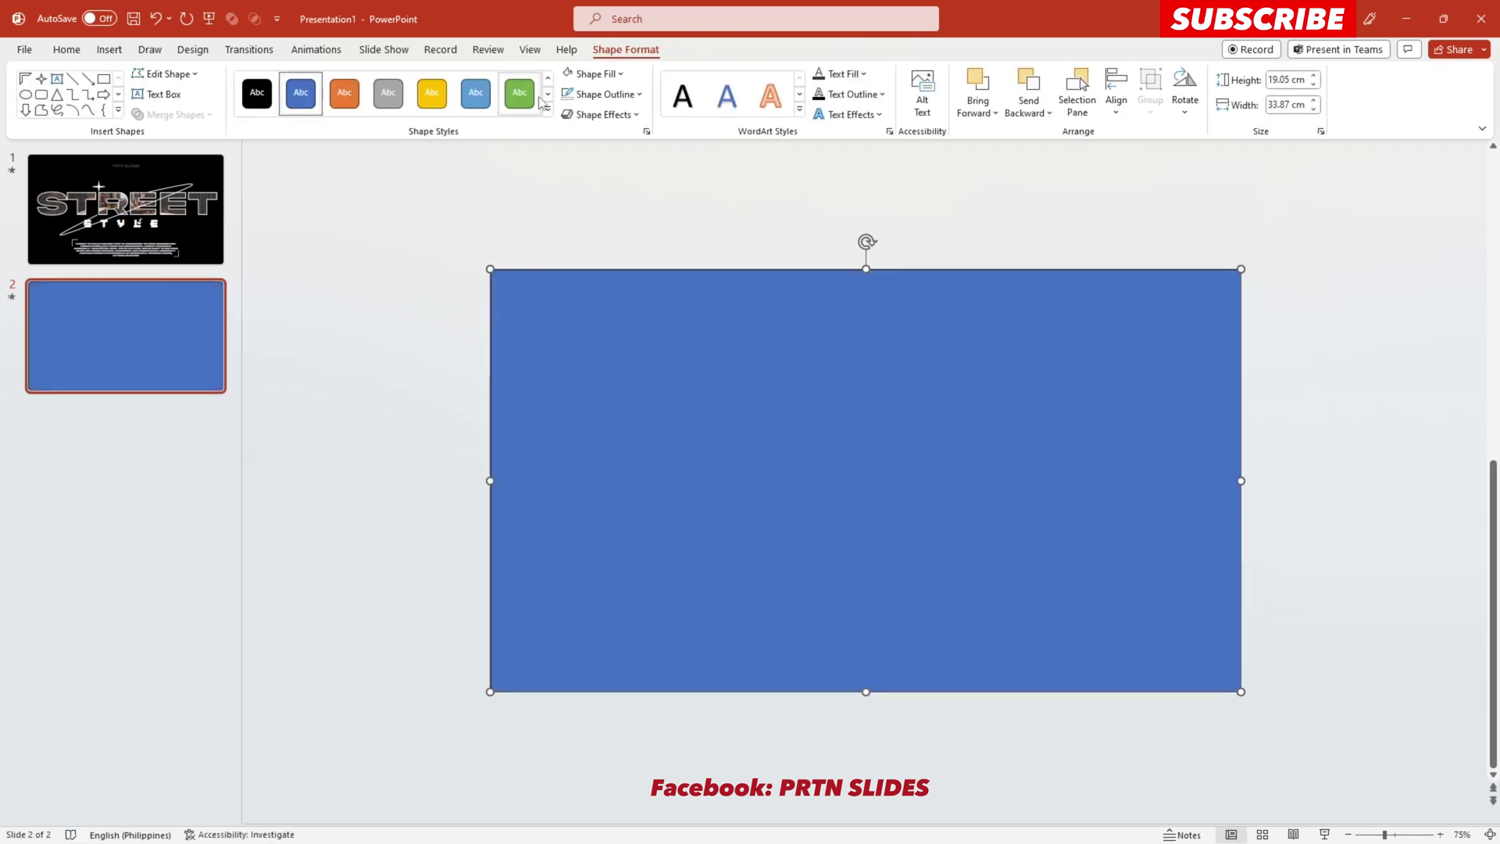
left_click(472, 170)
left_click(515, 282)
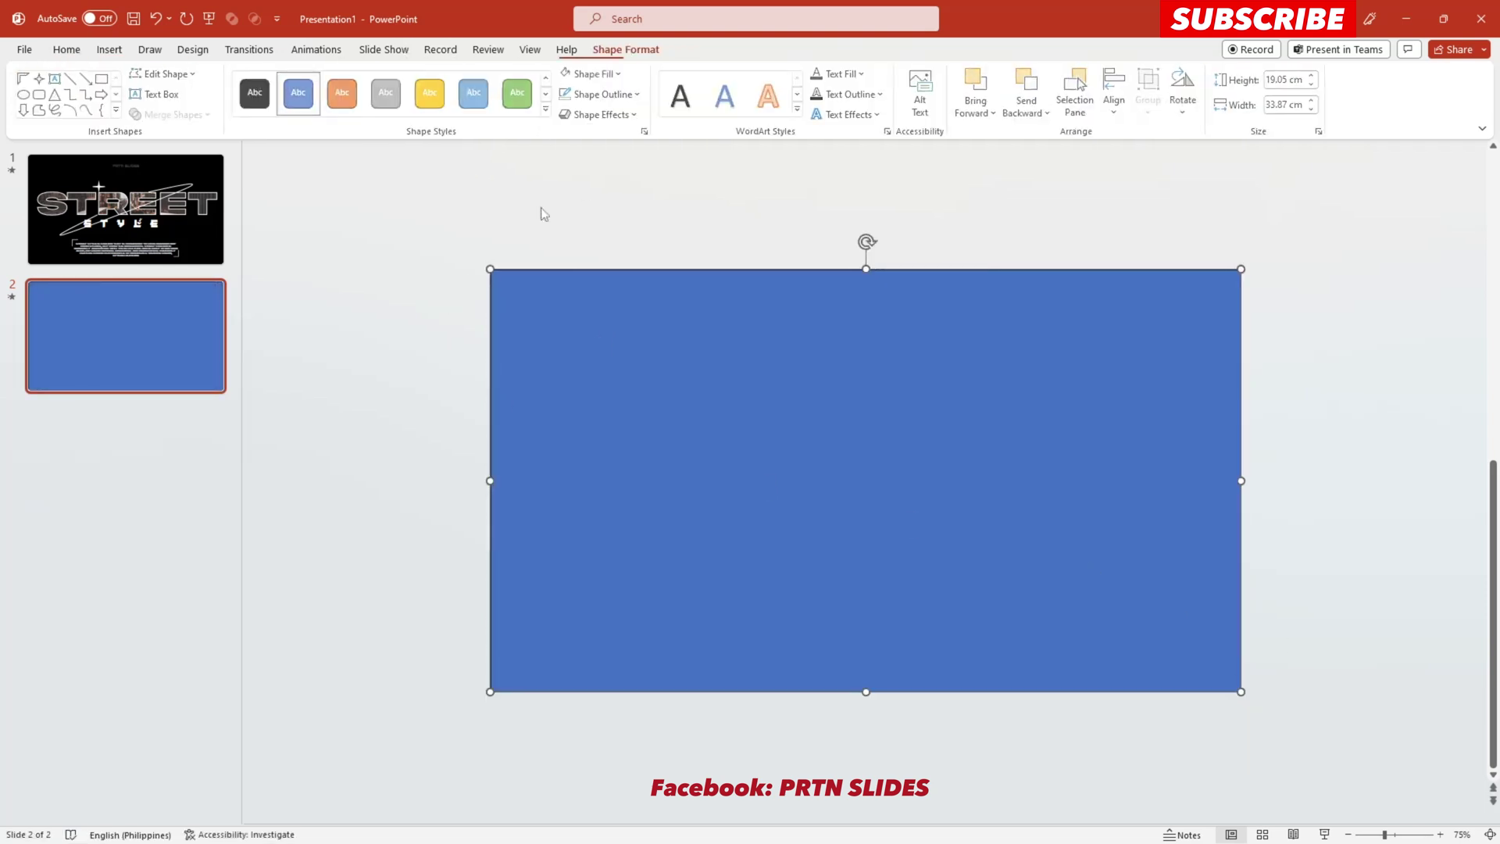
left_click(625, 96)
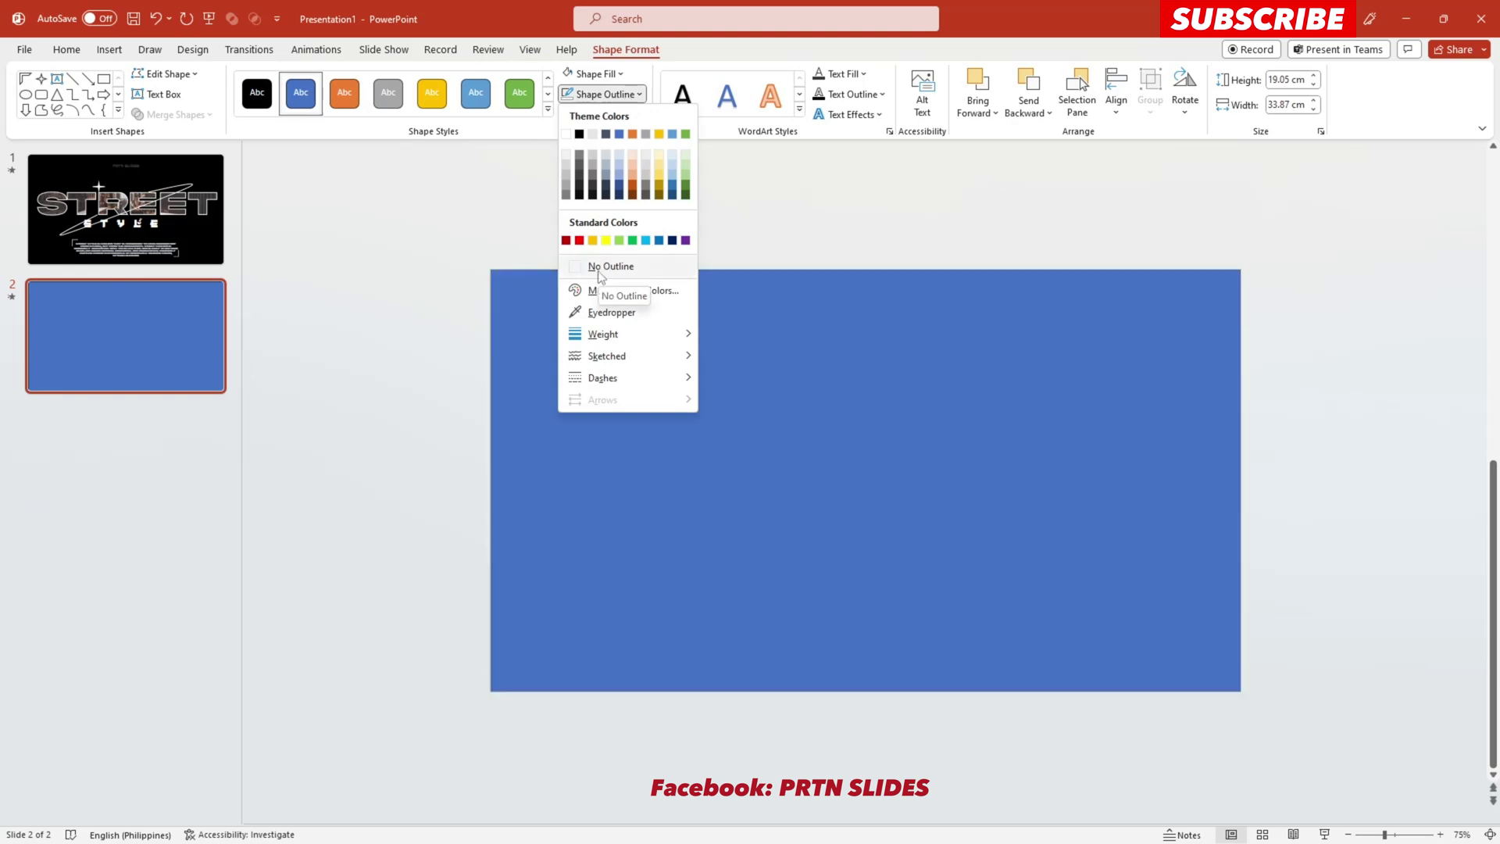
left_click(598, 270)
left_click(109, 49)
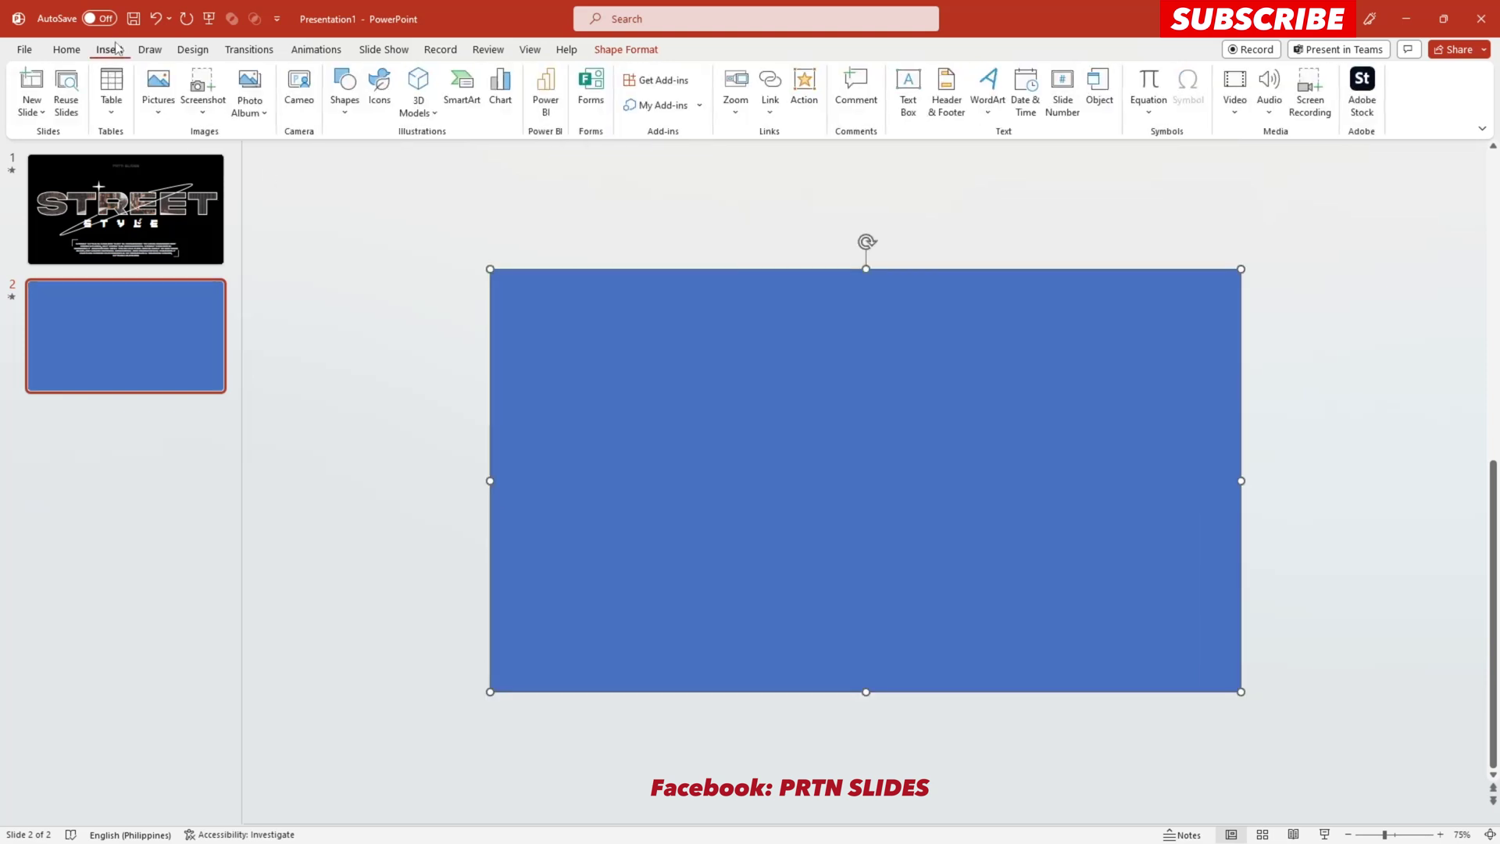
Add a text box on the rectangle reading STREET at 160 pt.
left_click(909, 85)
left_click_drag(533, 348, 1184, 610)
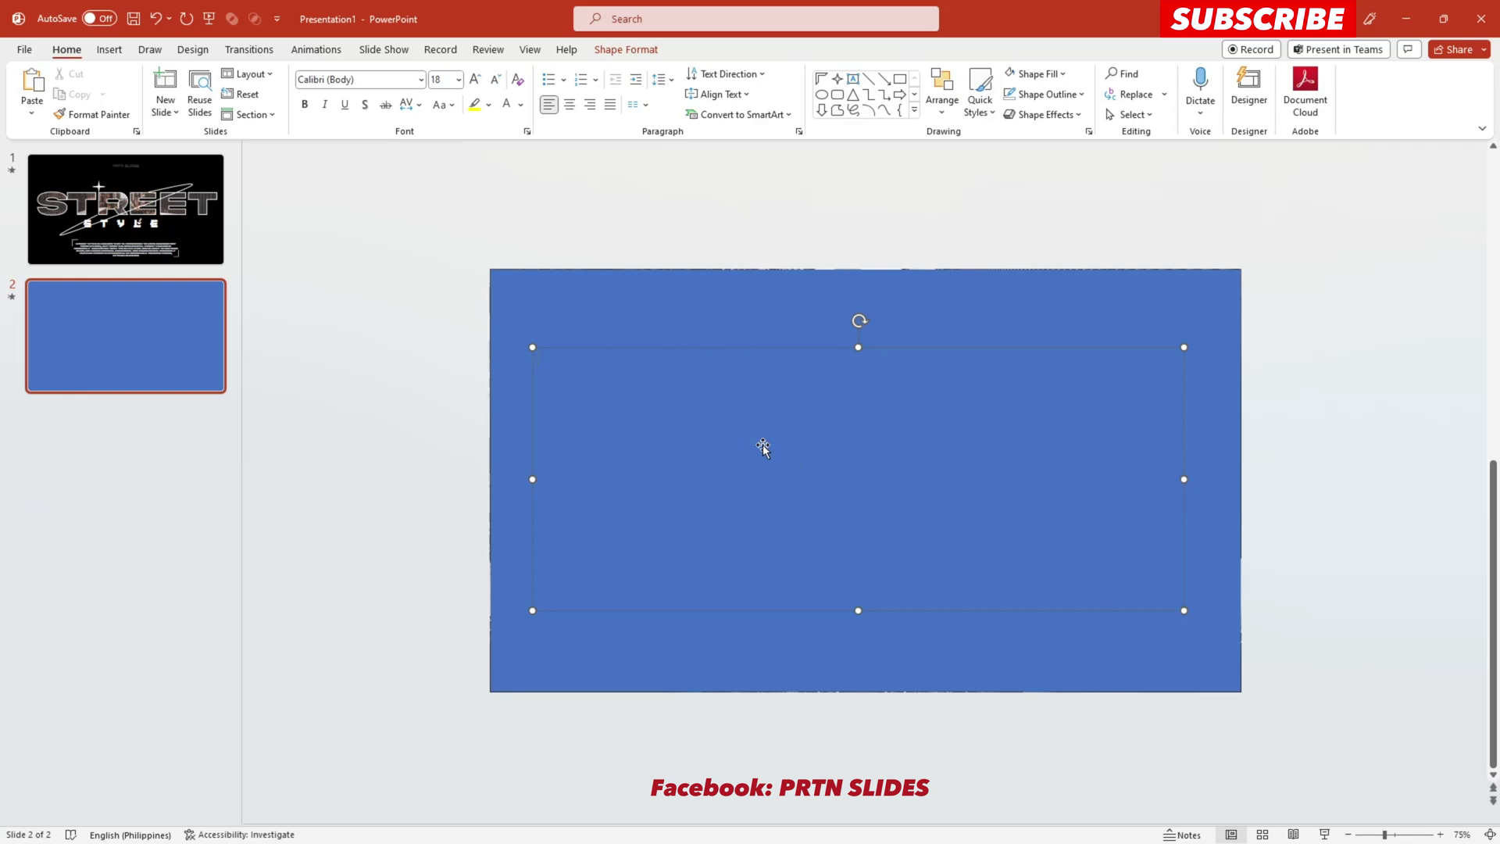
key("ctrl+a")
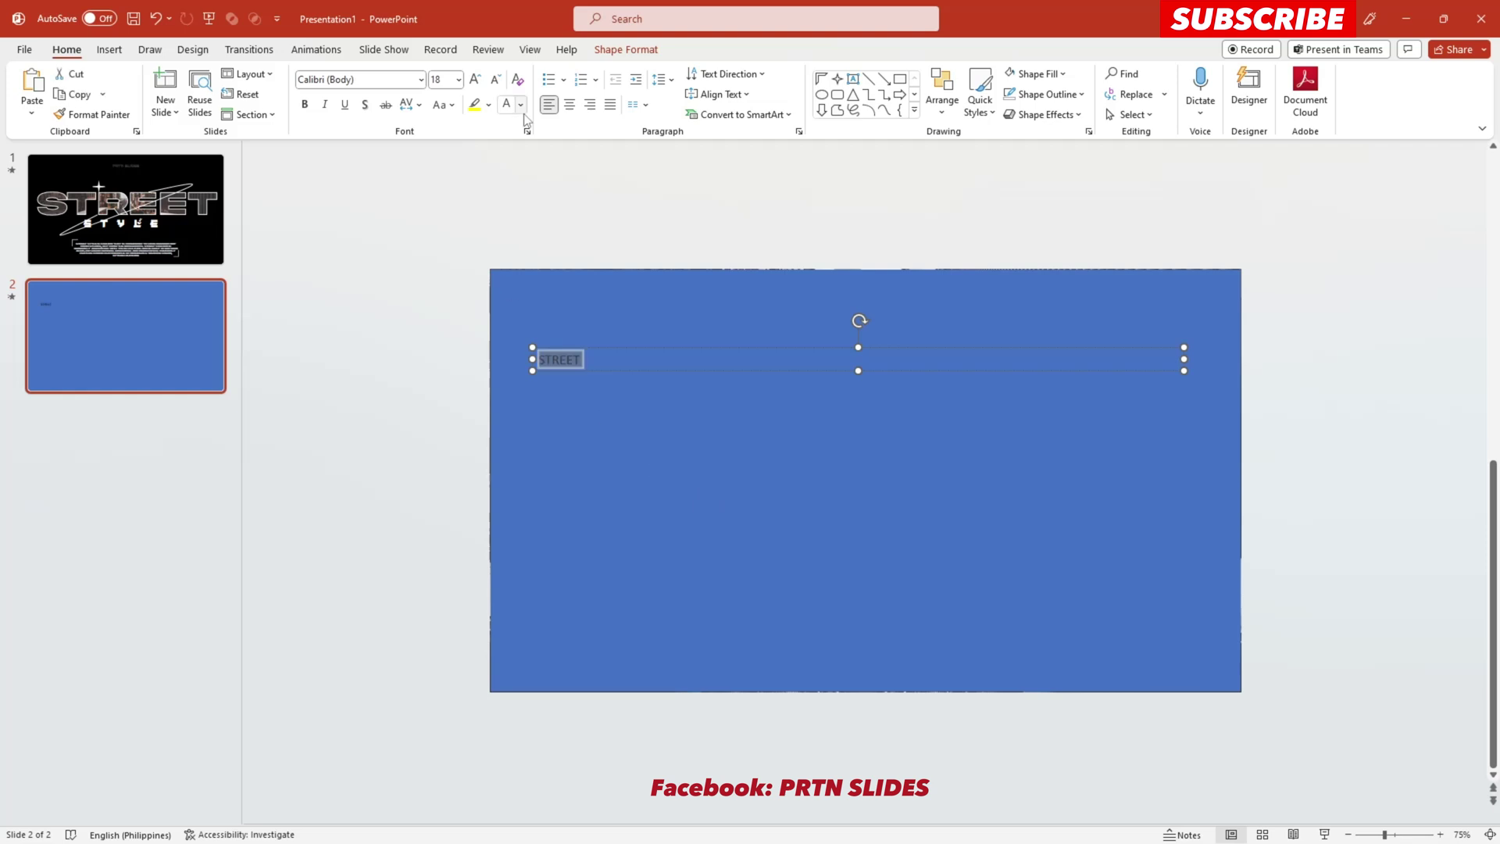
left_click(440, 79)
key("Return")
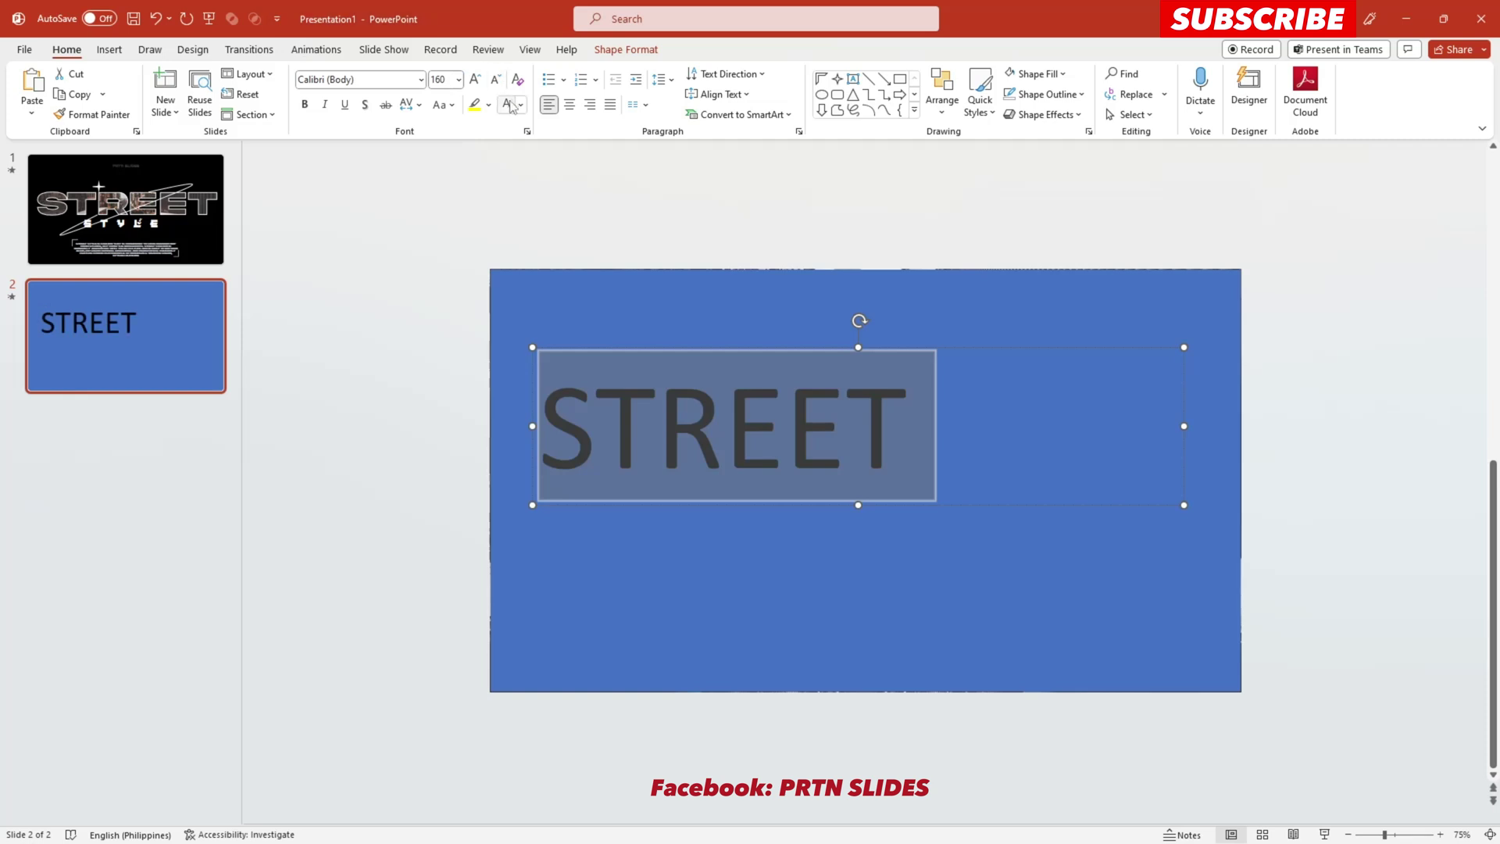
Make STREET white Akira Expanded on one line, centre-aligned in the middle of the rectangle.
left_click(509, 103)
left_click(425, 80)
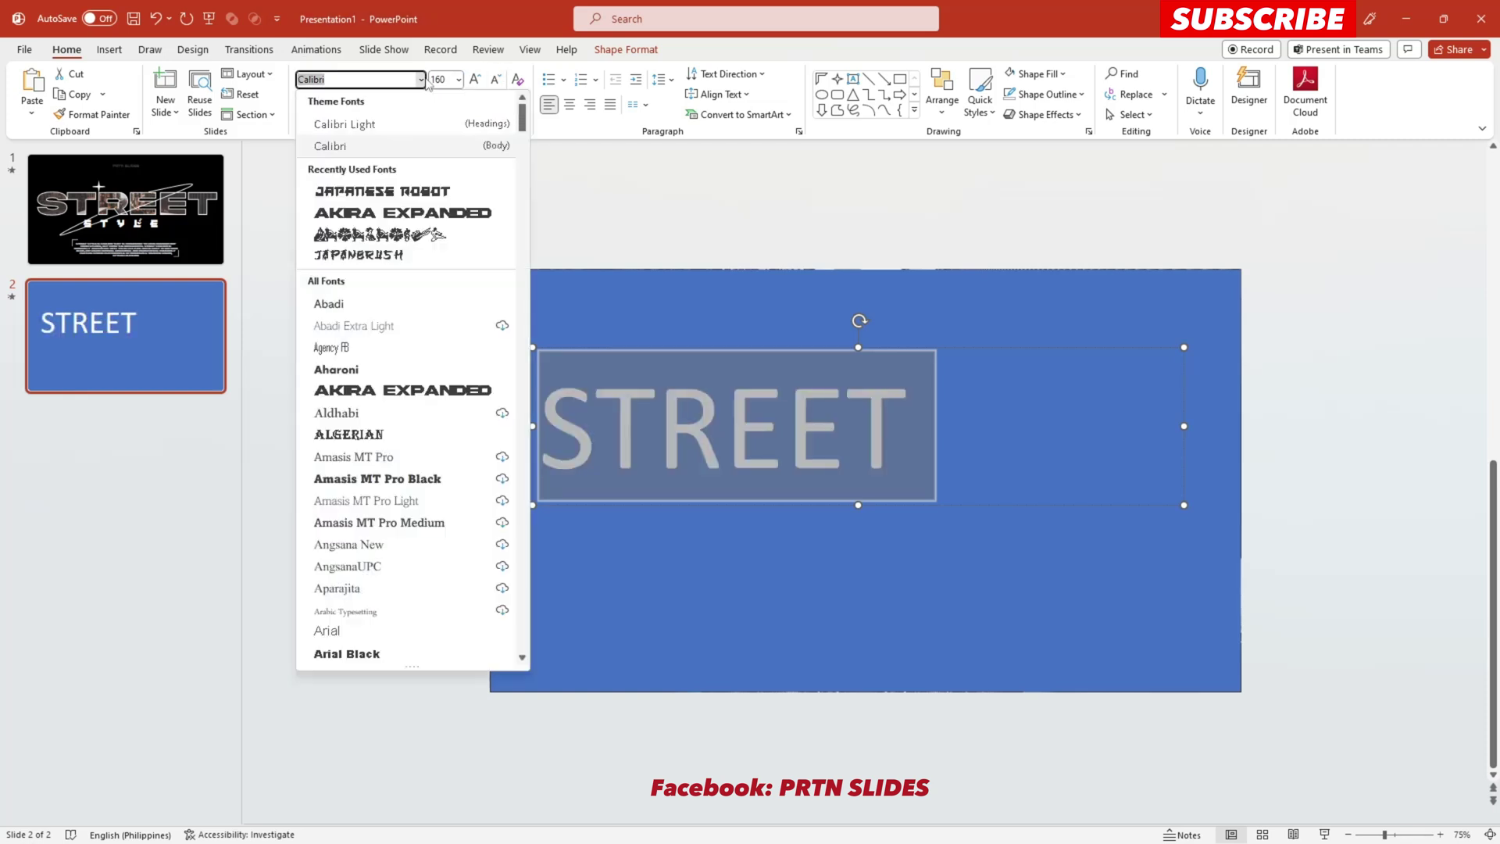
left_click(420, 214)
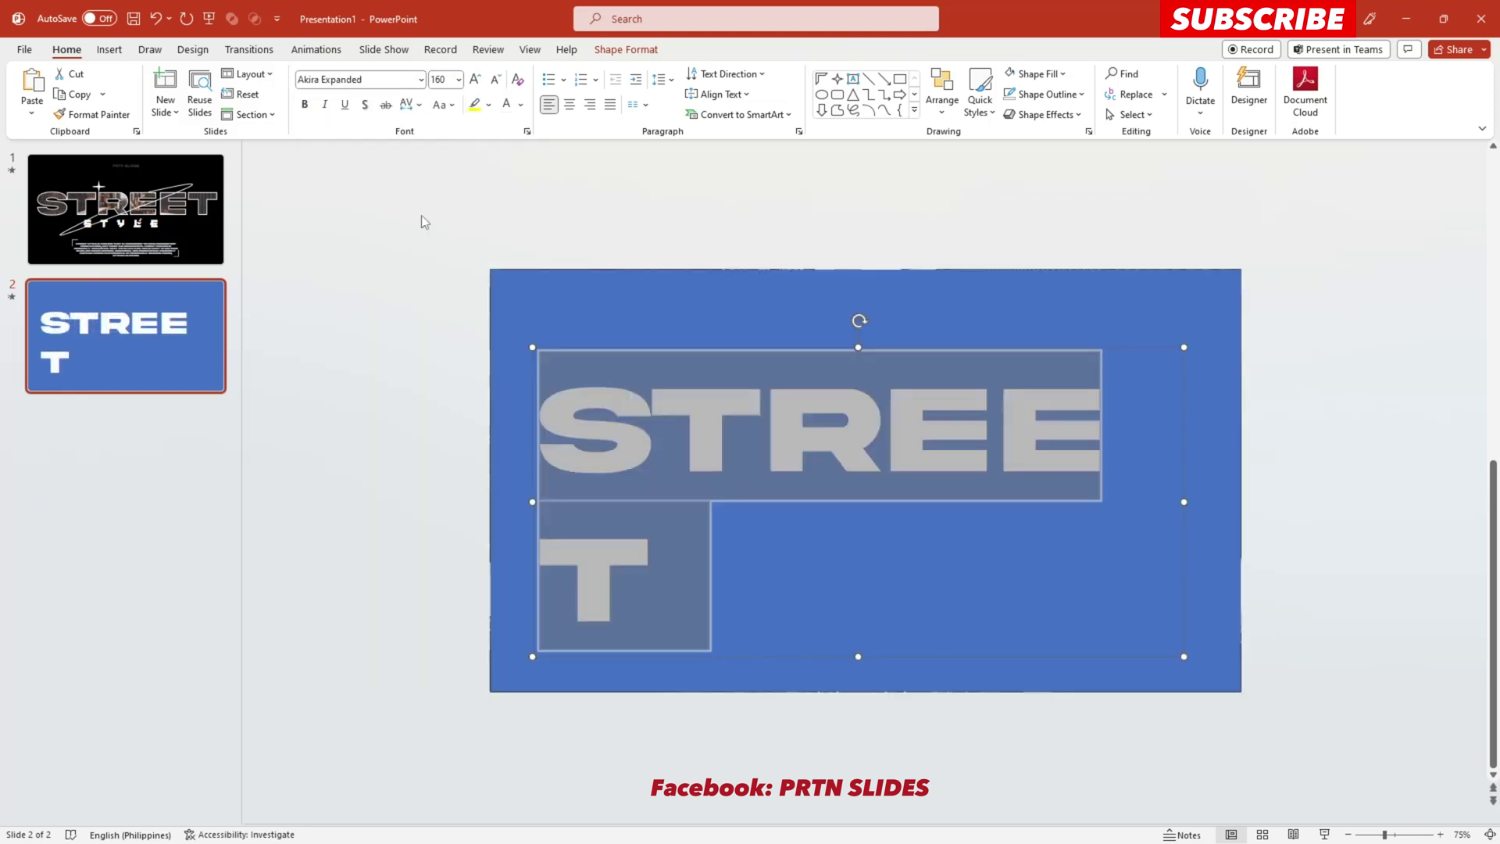
left_click_drag(1184, 501, 1240, 502)
left_click(571, 108)
left_click_drag(920, 349, 897, 374)
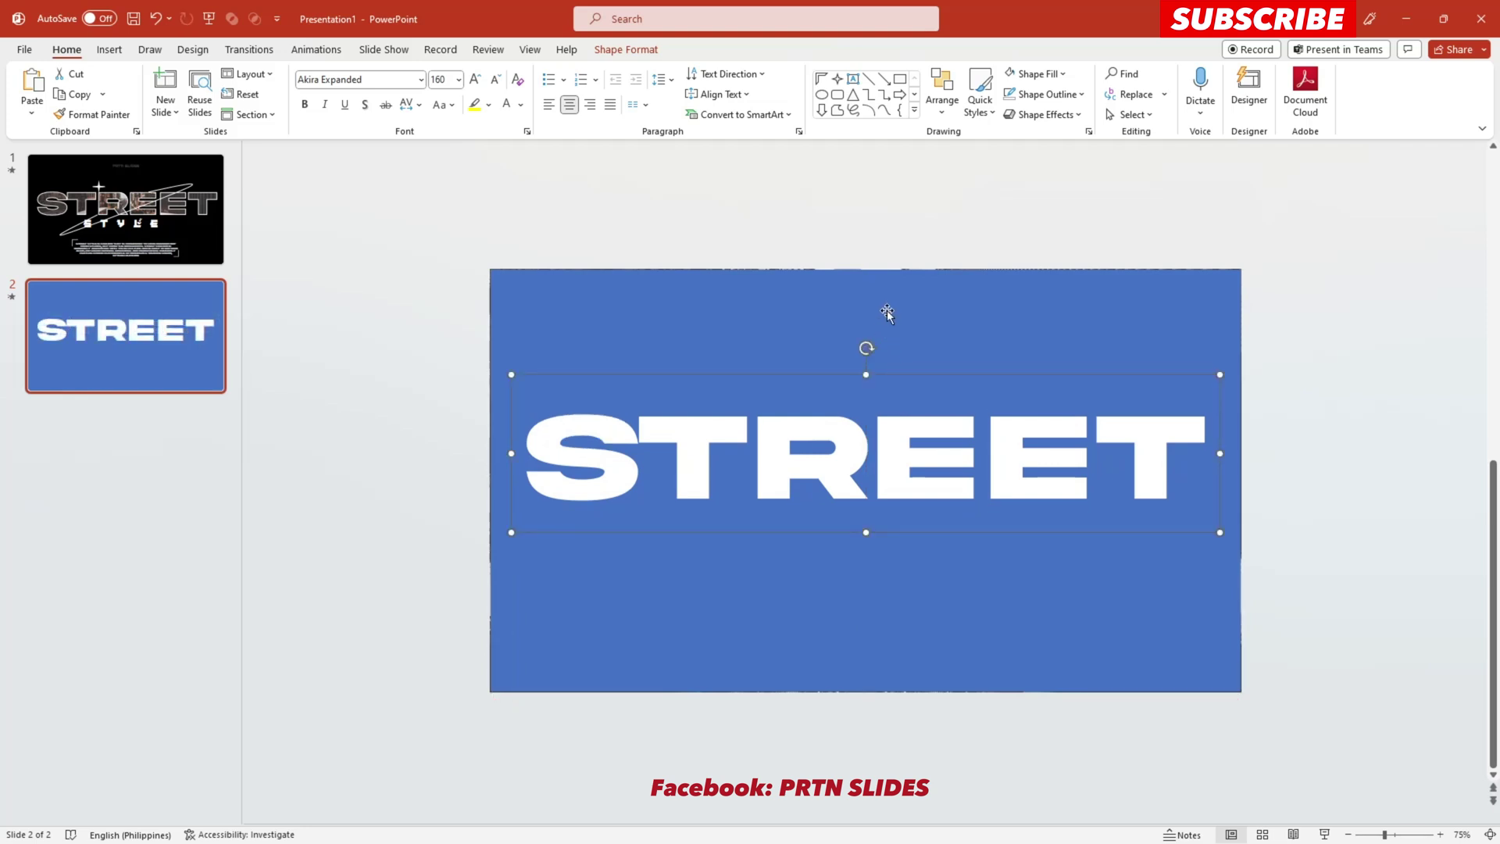
Combine the rectangle with the STREET text box to cut the letters out.
left_click(1267, 214)
left_click(767, 312)
left_click(811, 437, "shift")
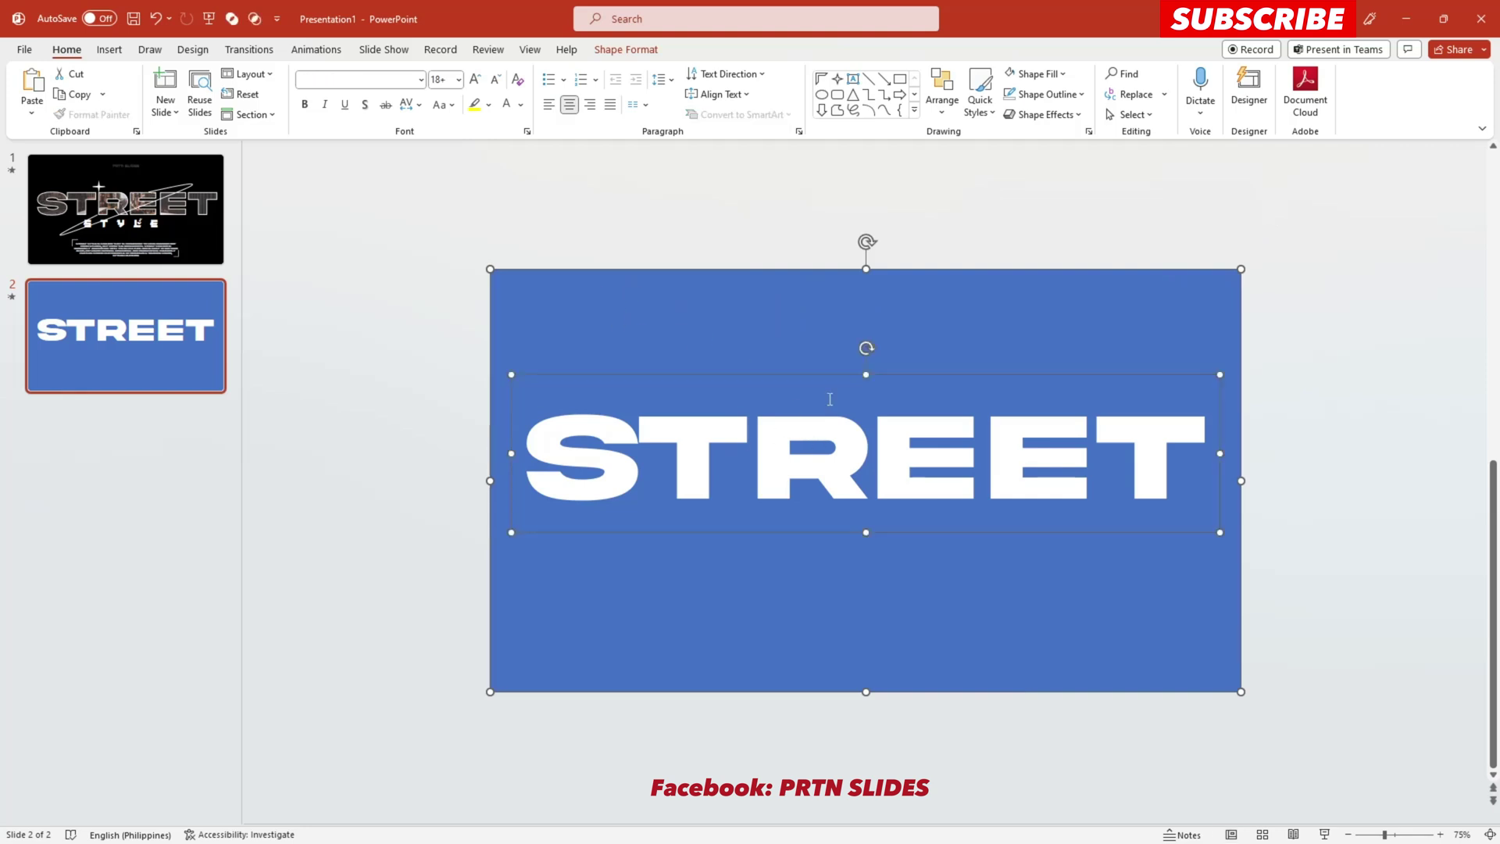
left_click(610, 51)
left_click(175, 115)
left_click(178, 158)
Fill the merged cut-out shape black.
left_click(608, 76)
left_click(579, 114)
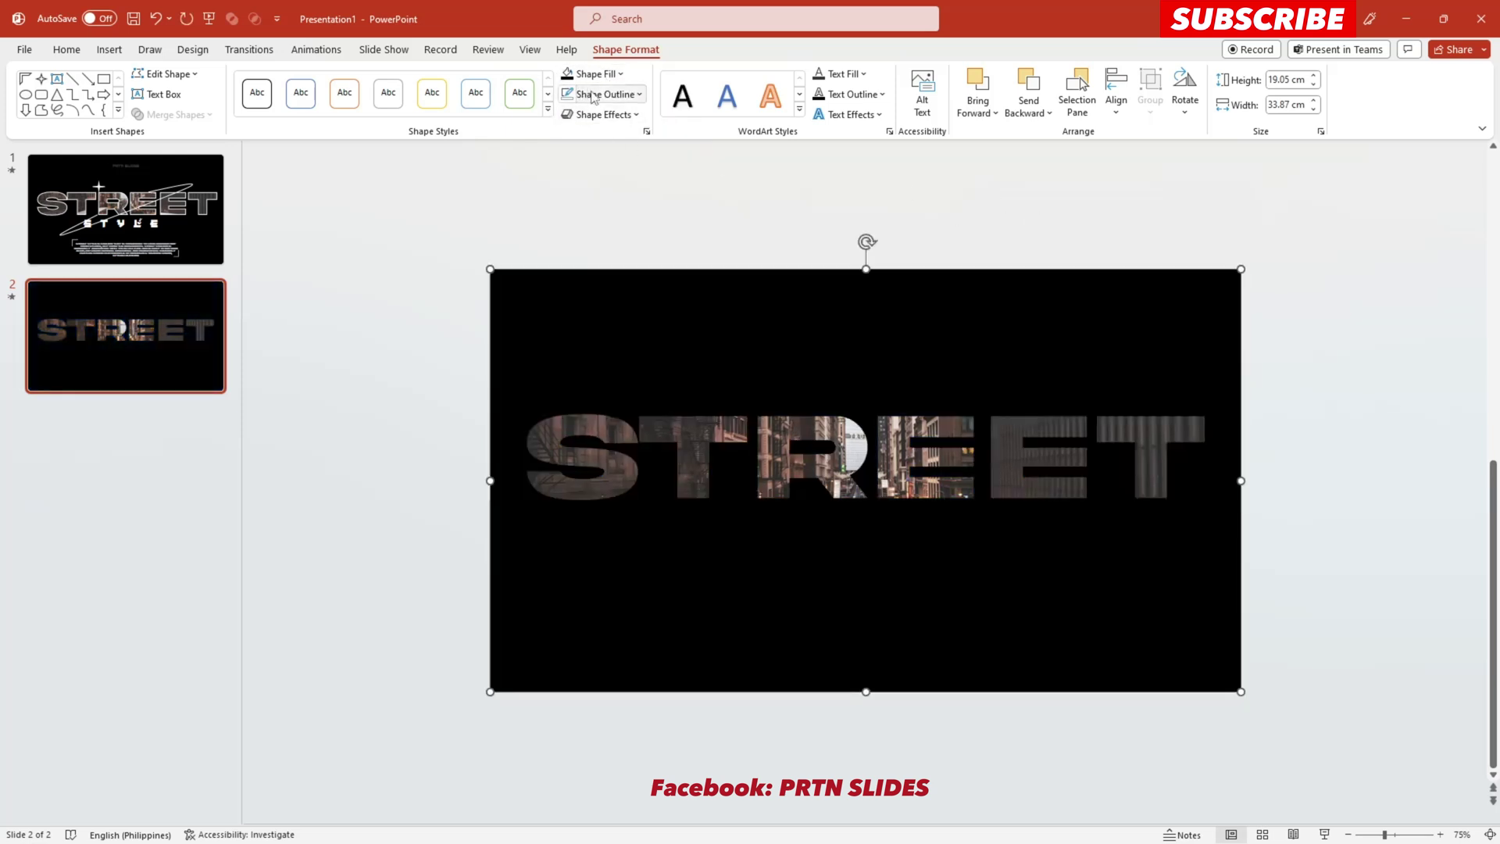
left_click(595, 74)
left_click(579, 114)
Give the black STREET cut-out shape a white outline.
left_click(897, 231)
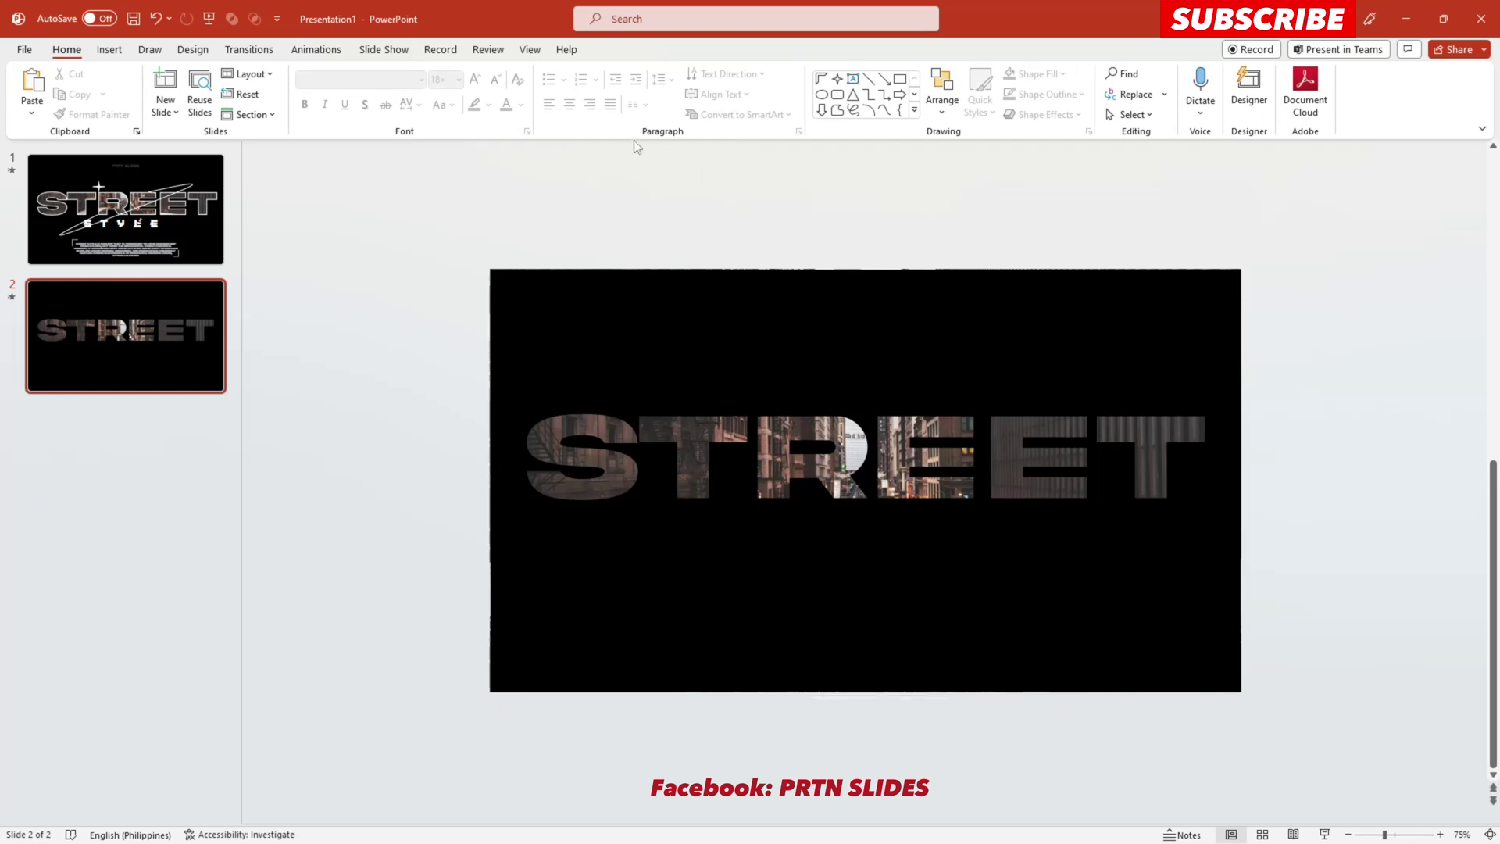
left_click(634, 330)
left_click(597, 95)
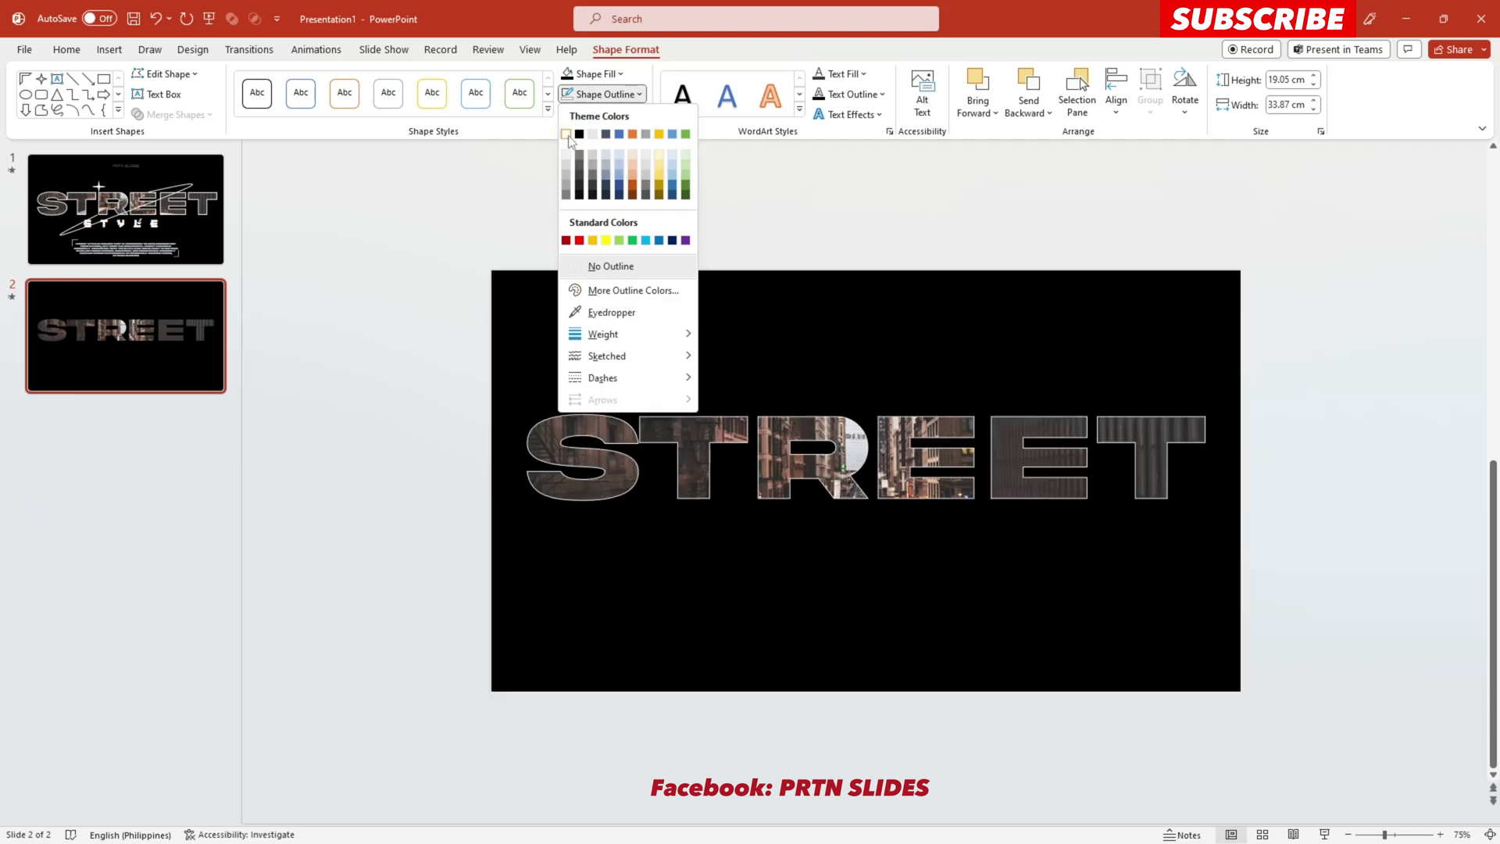
left_click(567, 134)
left_click(780, 183)
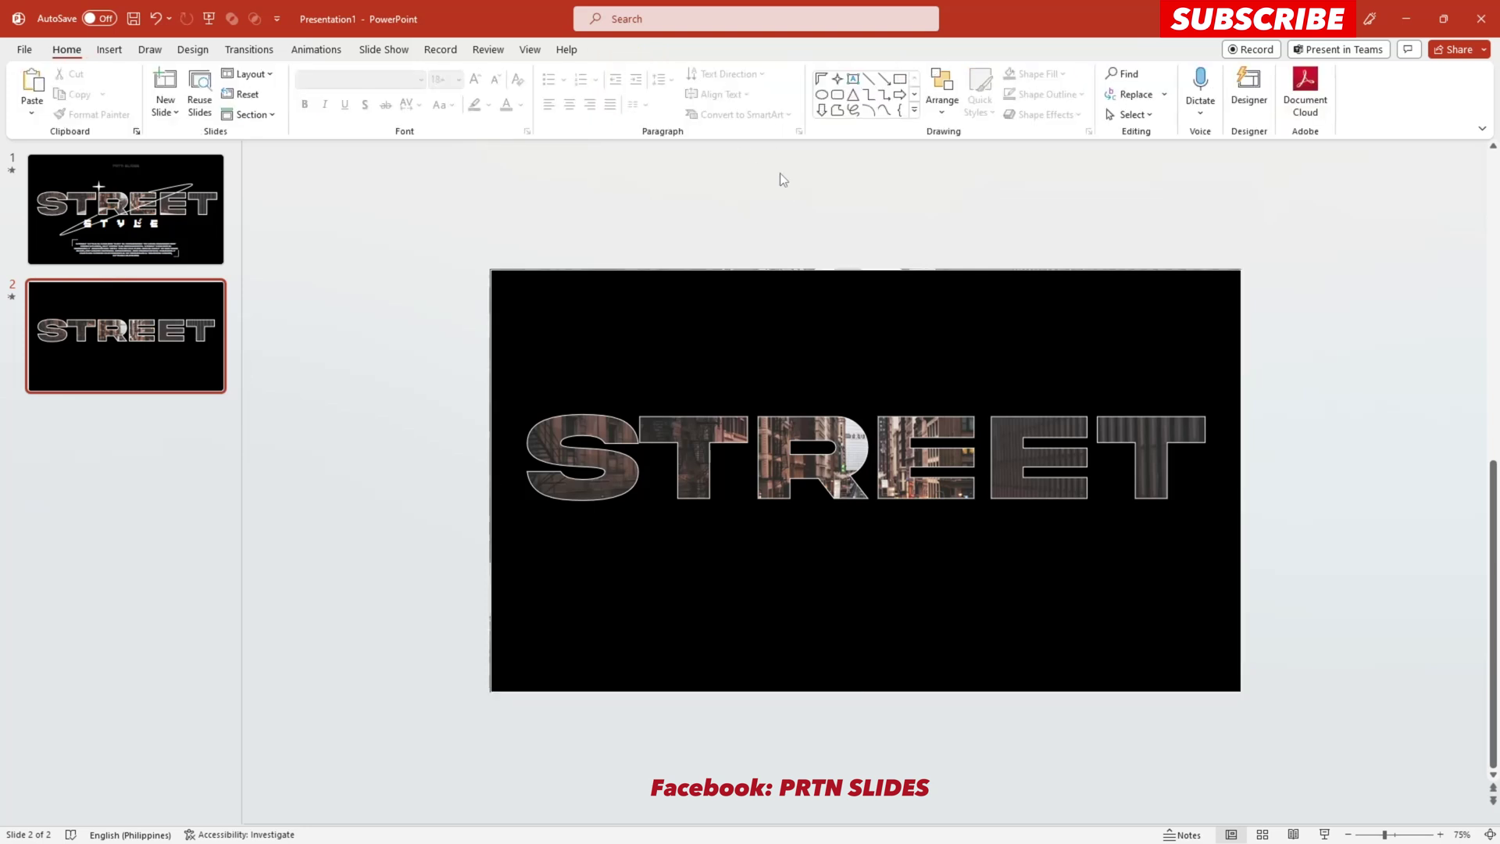
mouse_move(617, 447)
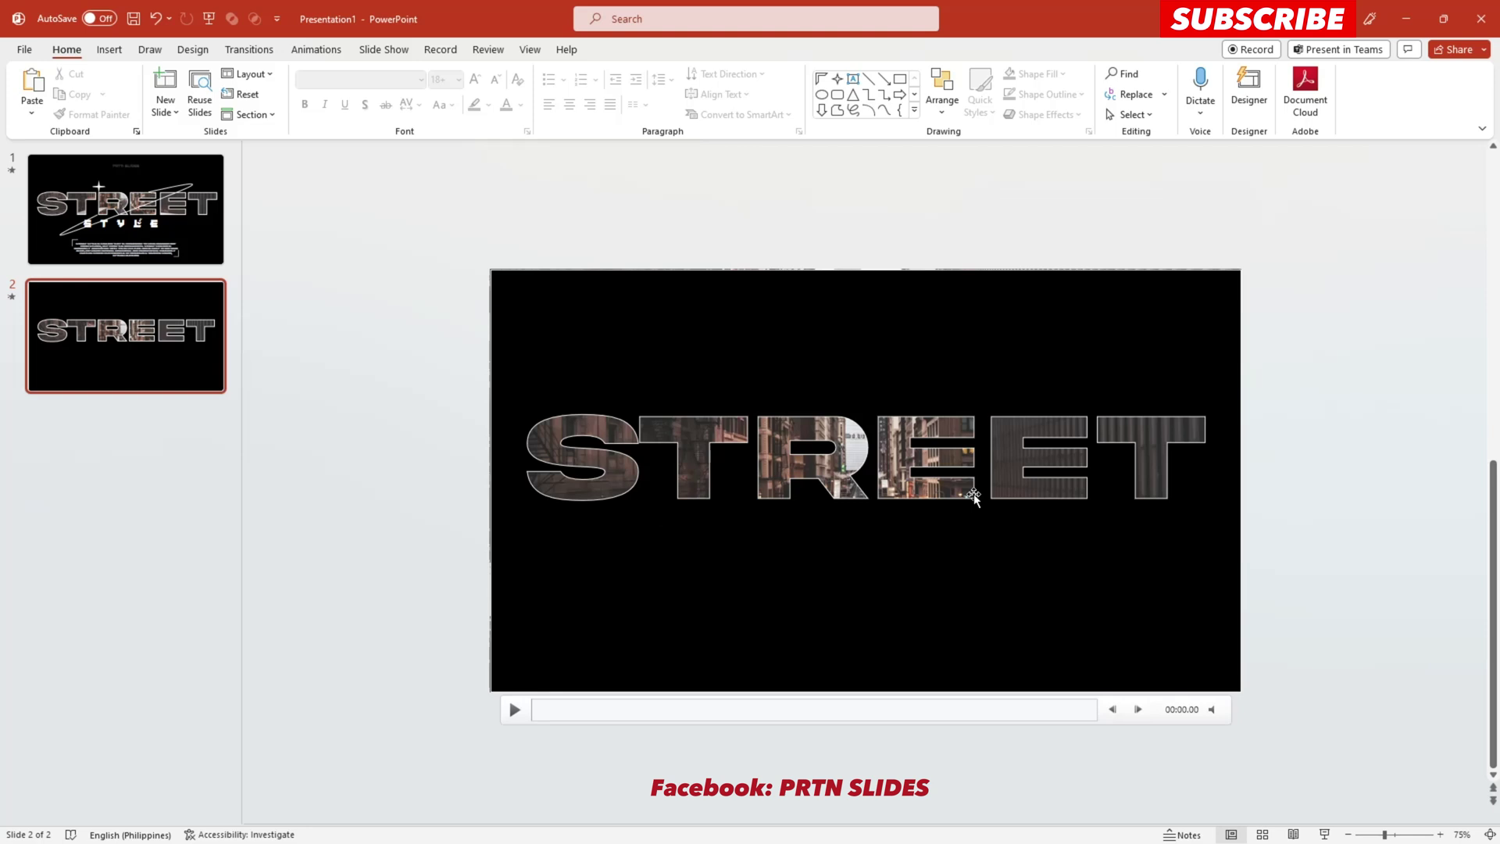
Copy slide 1's PRTN SLIDES text, star, STYLE text, paragraph and ring curve.
left_click(183, 220)
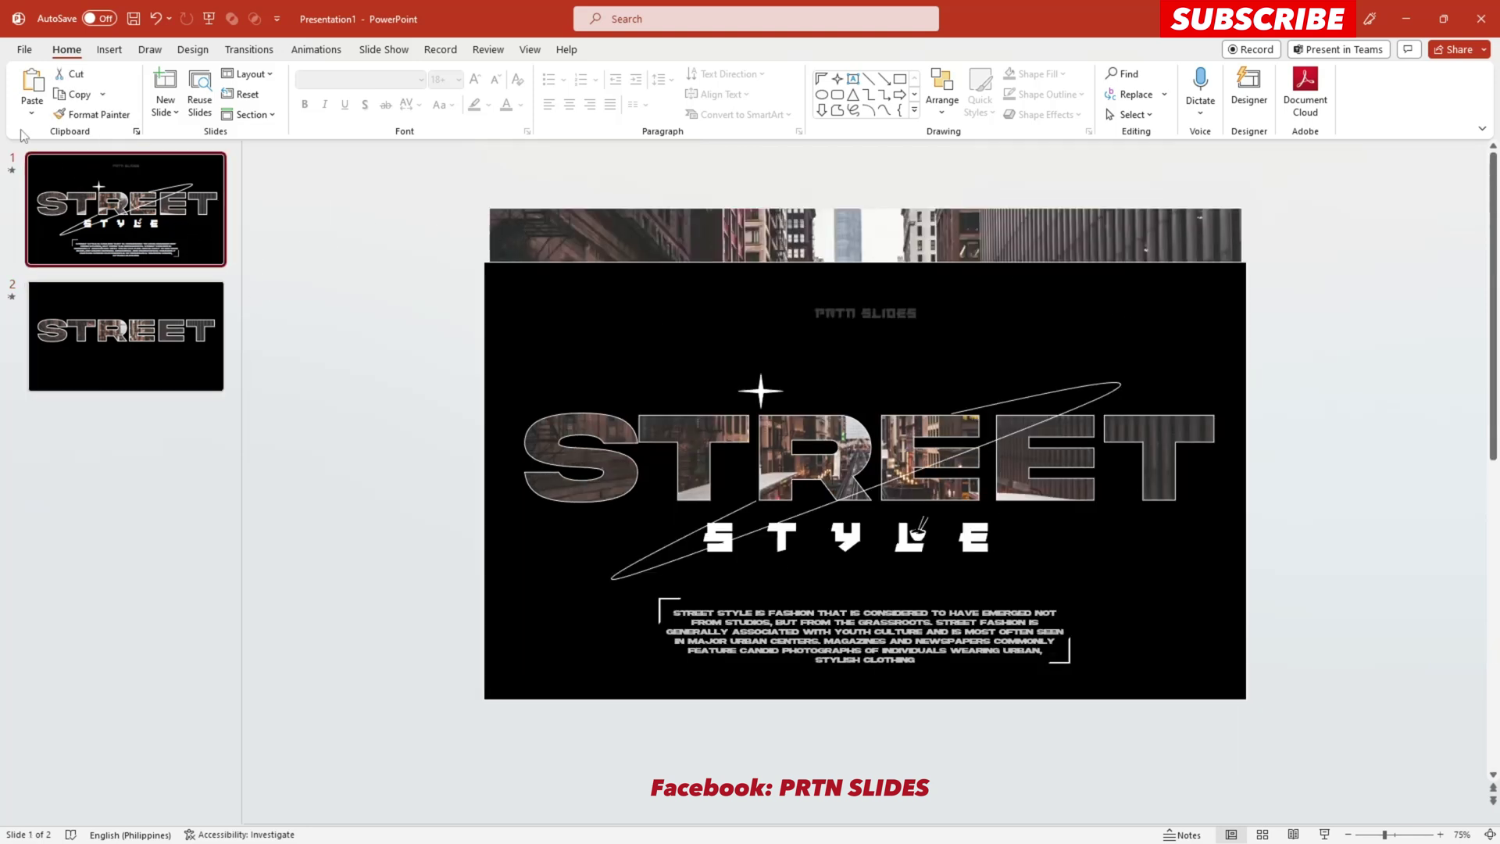
mouse_move(940, 307)
left_click(114, 325)
left_click(125, 210)
left_click(867, 314)
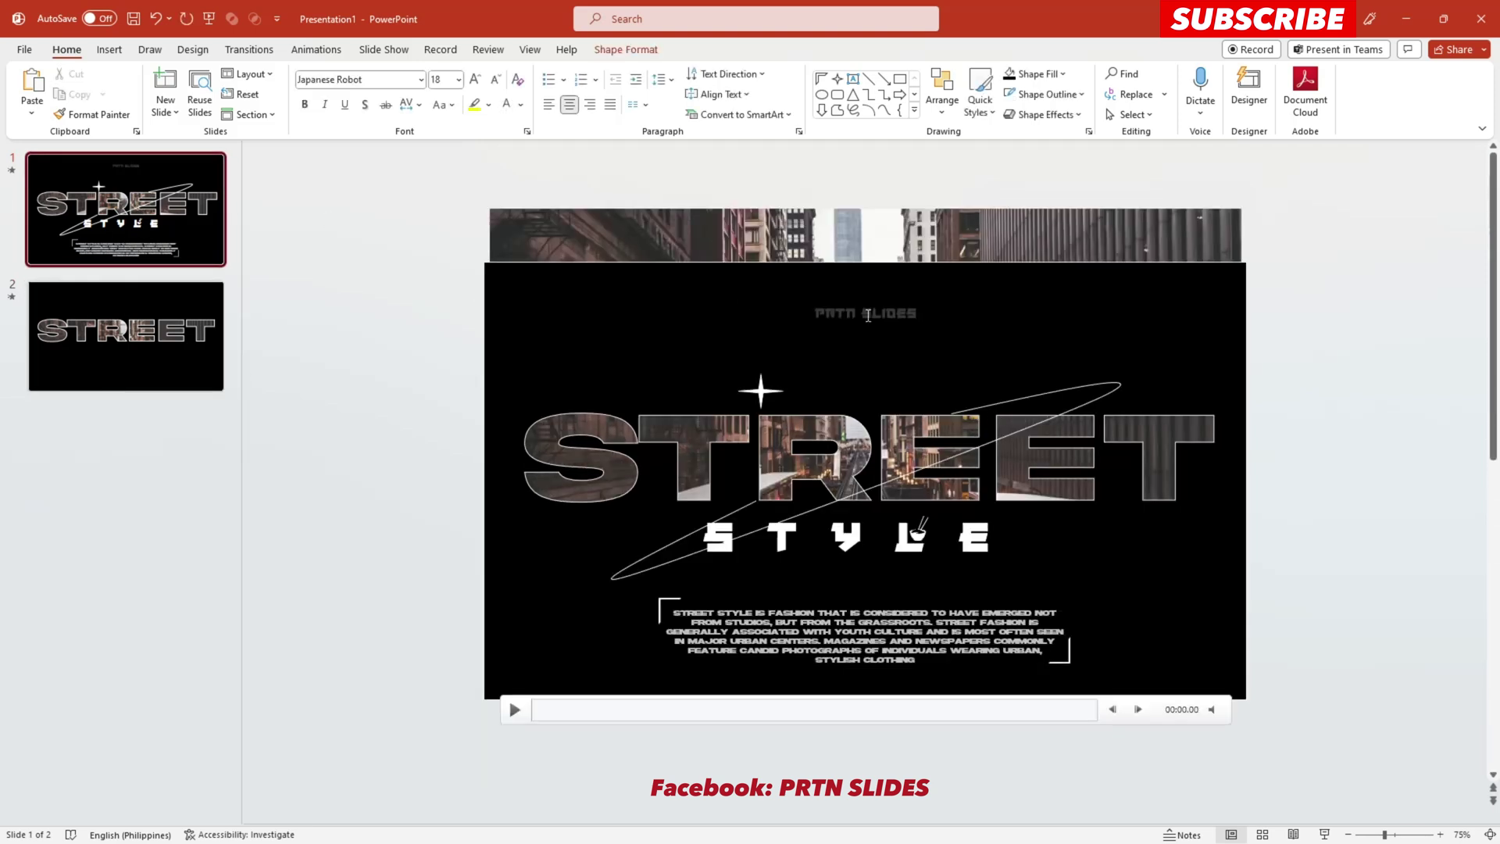
left_click(760, 391, "shift")
left_click(805, 537, "shift")
left_click(799, 630, "shift")
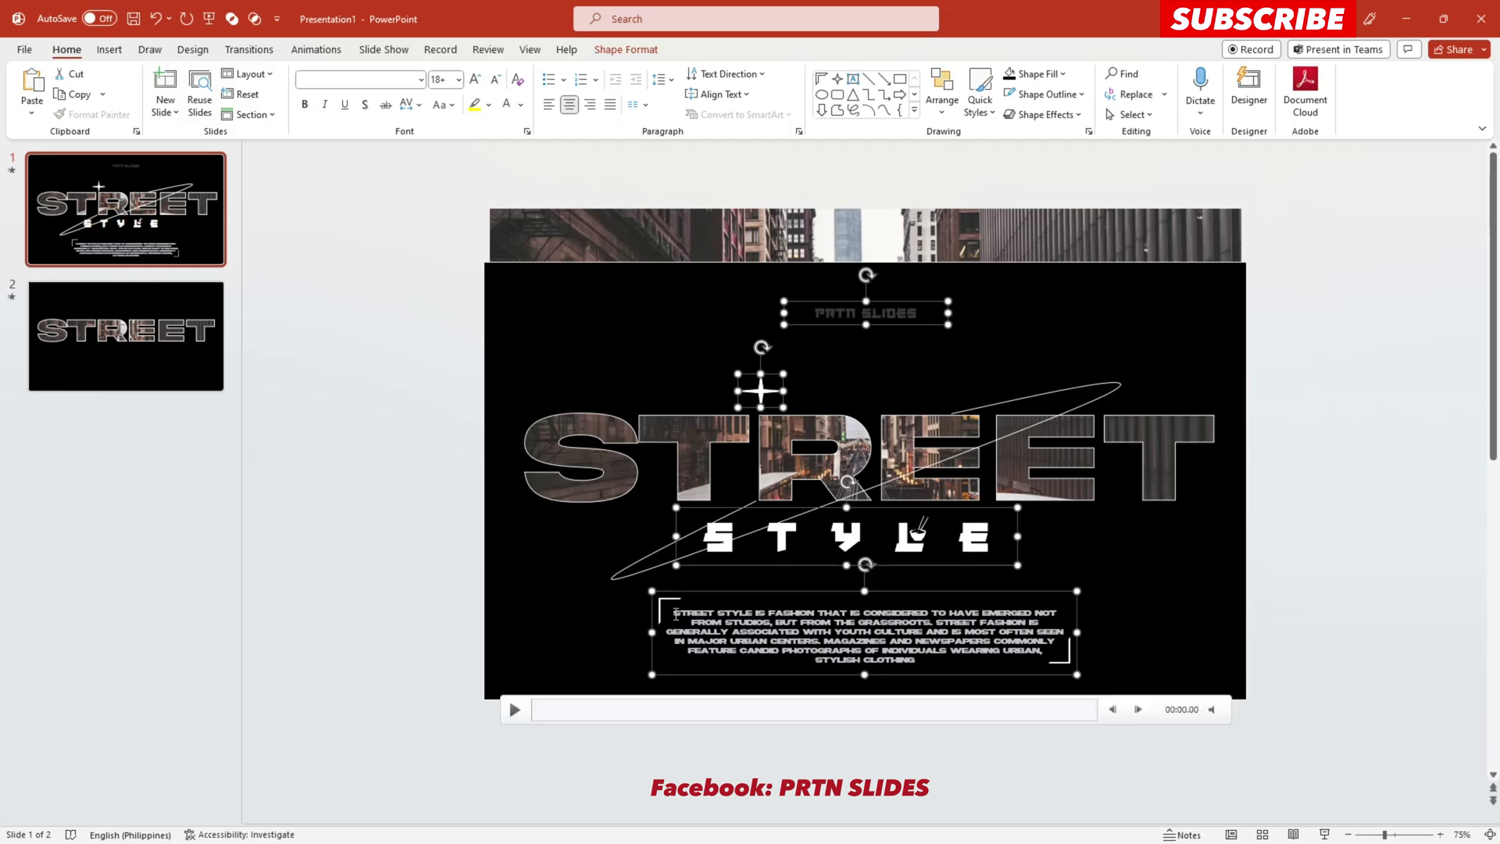
left_click(639, 573, "shift")
key("ctrl+c")
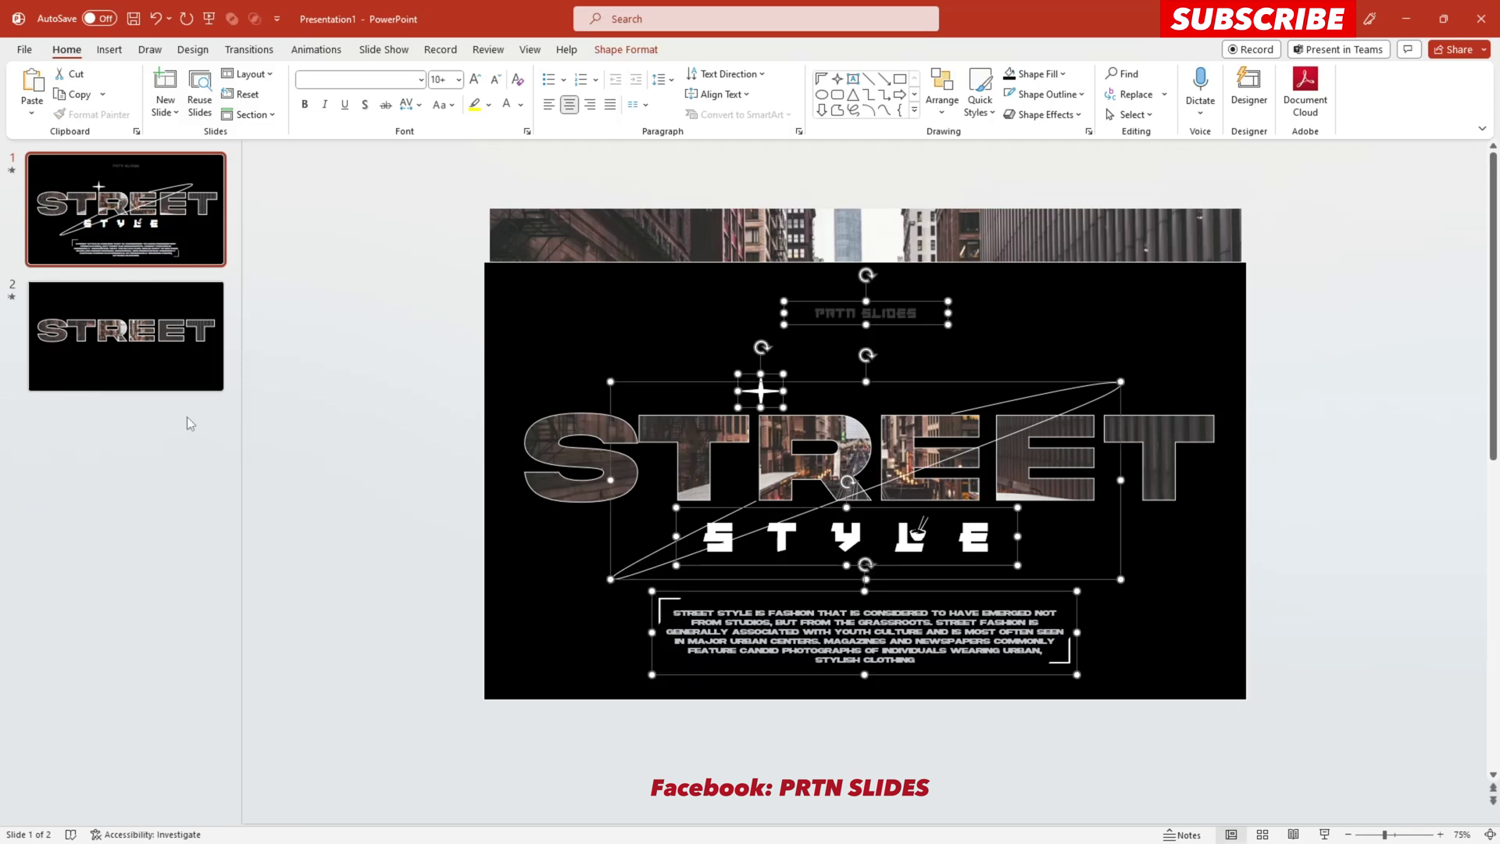
Paste the copied slide 1 objects onto slide 2.
left_click(138, 321)
key("ctrl+v")
left_click(603, 172)
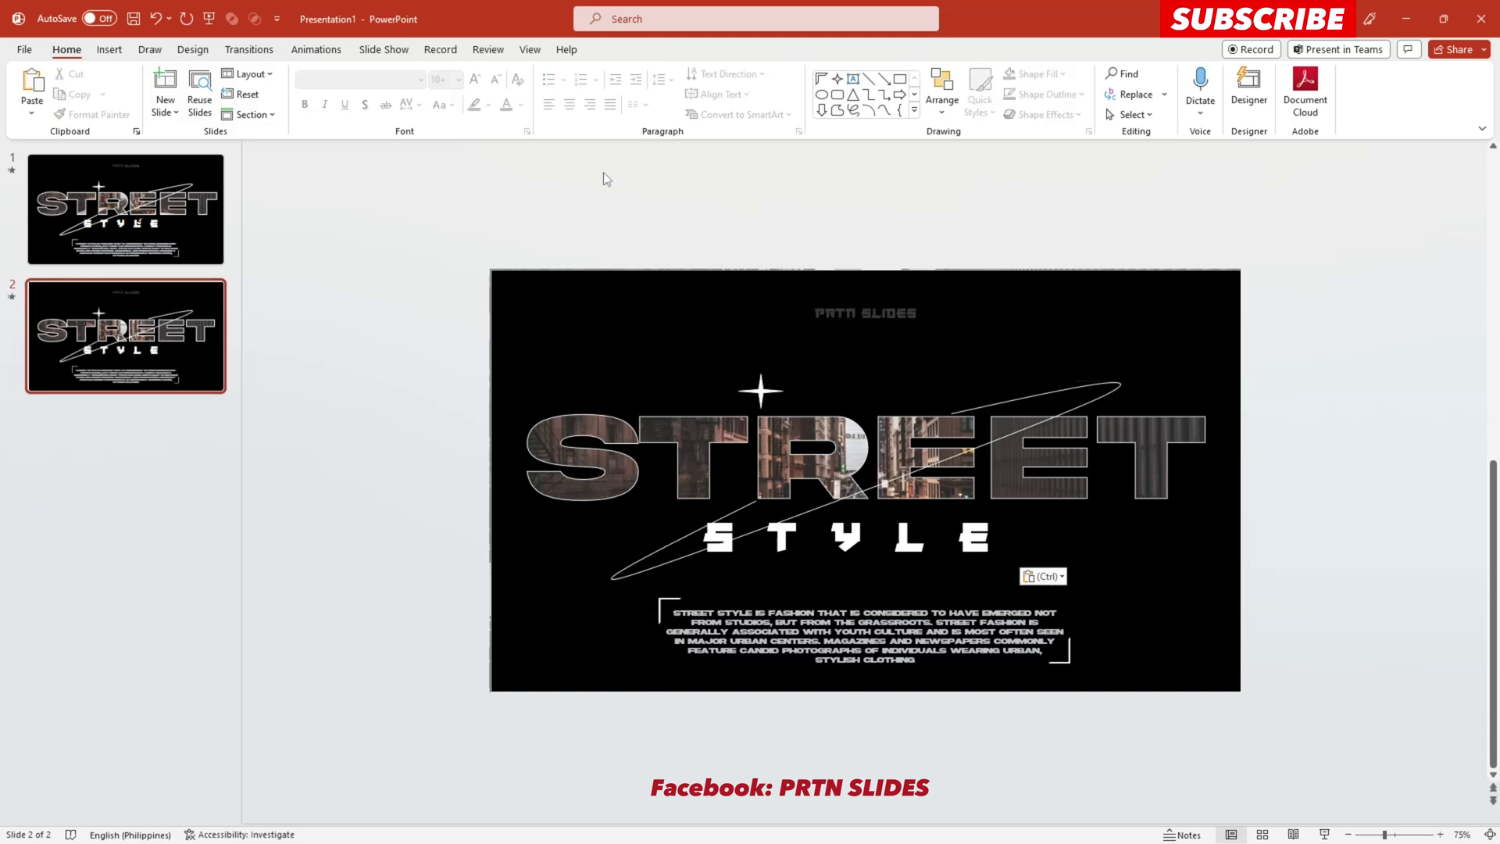
left_click(674, 544)
left_click(1315, 256)
left_click(344, 92)
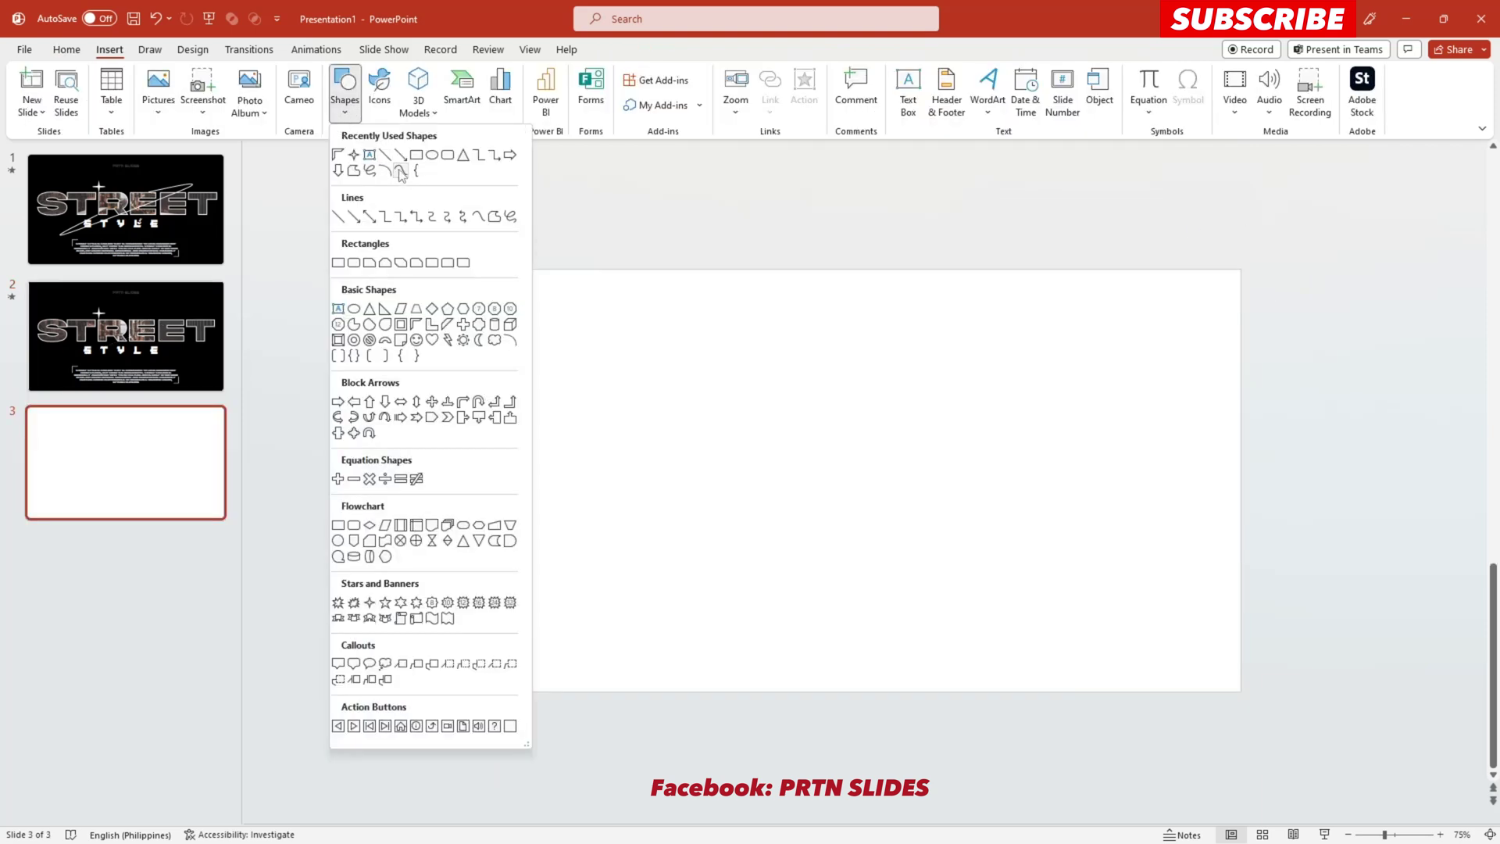
Draw a long, narrow looping curve on slide 3 with the Curve tool and nudge it slightly.
left_click(400, 170)
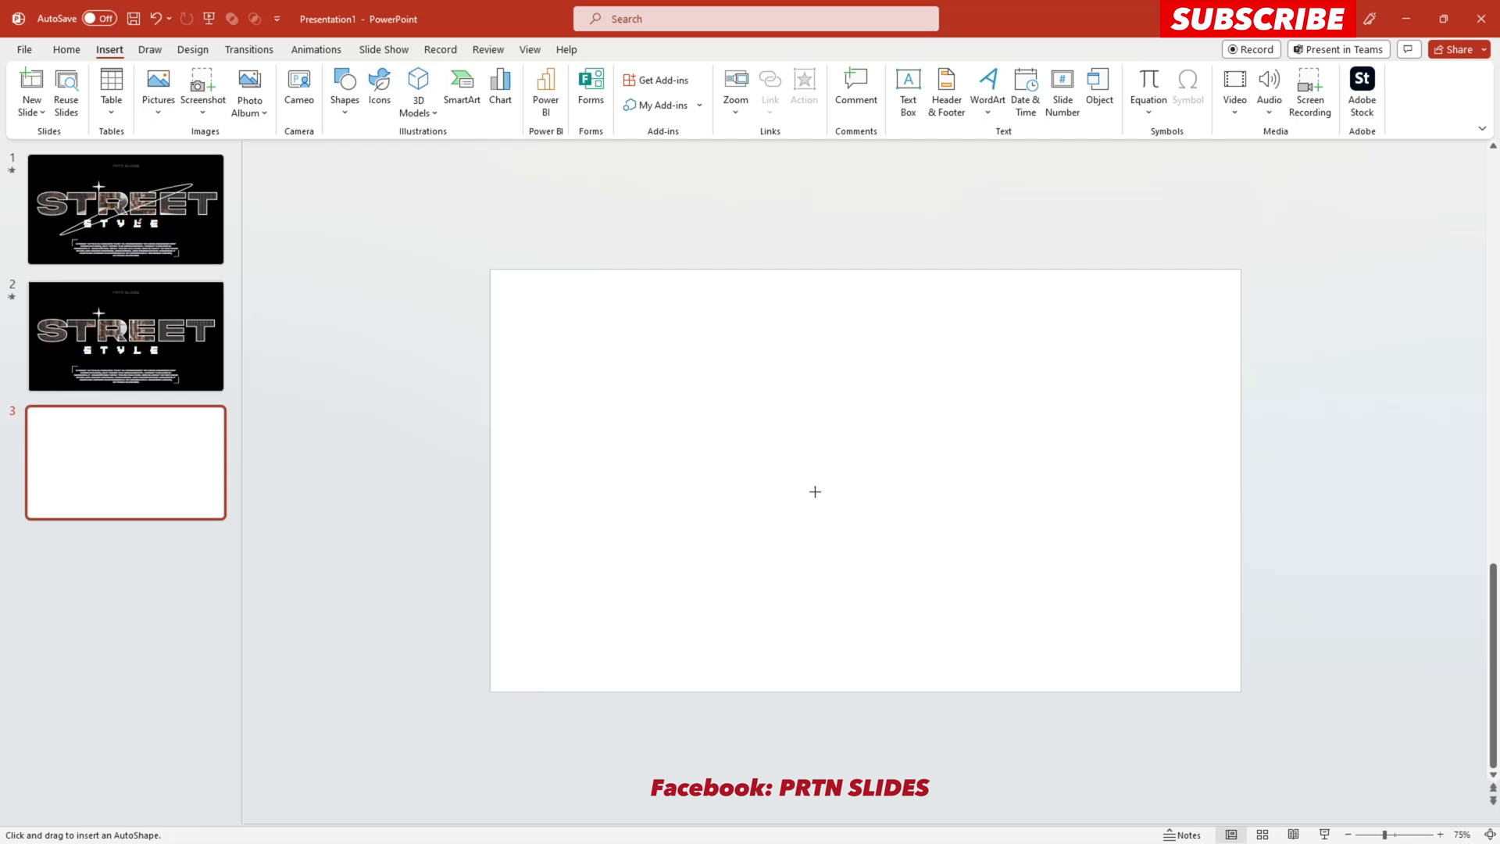
left_click_drag(753, 455, 1077, 497)
mouse_move(663, 283)
left_mouse_down()
mouse_move(730, 279)
mouse_move(609, 448)
mouse_move(556, 640)
mouse_move(555, 623)
mouse_move(538, 626)
mouse_move(553, 610)
mouse_move(546, 626)
mouse_move(532, 616)
mouse_move(545, 628)
left_mouse_up()
left_click(546, 628)
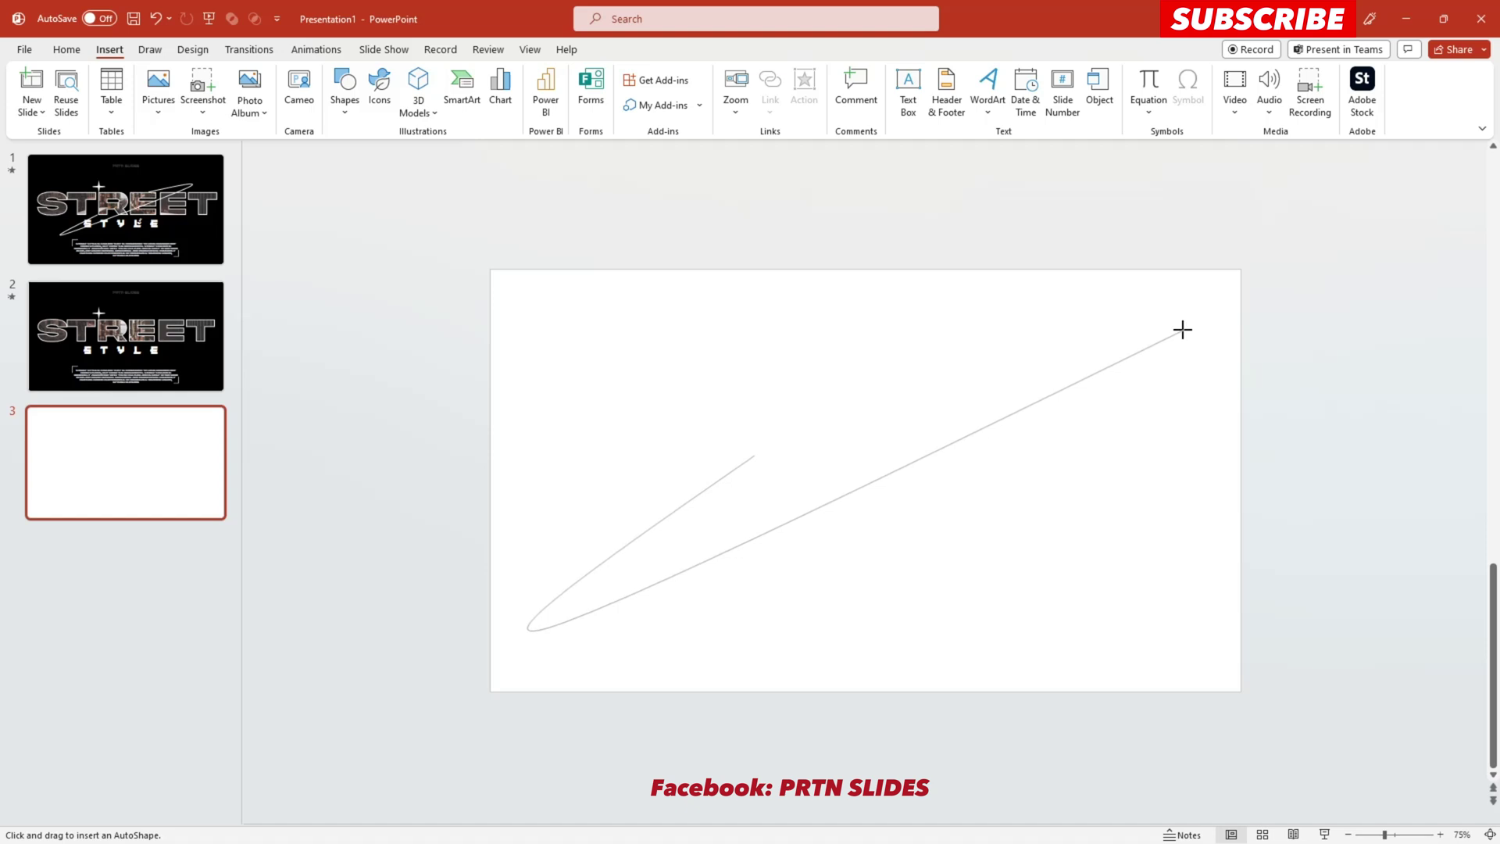
left_click(1154, 298)
left_click(832, 418)
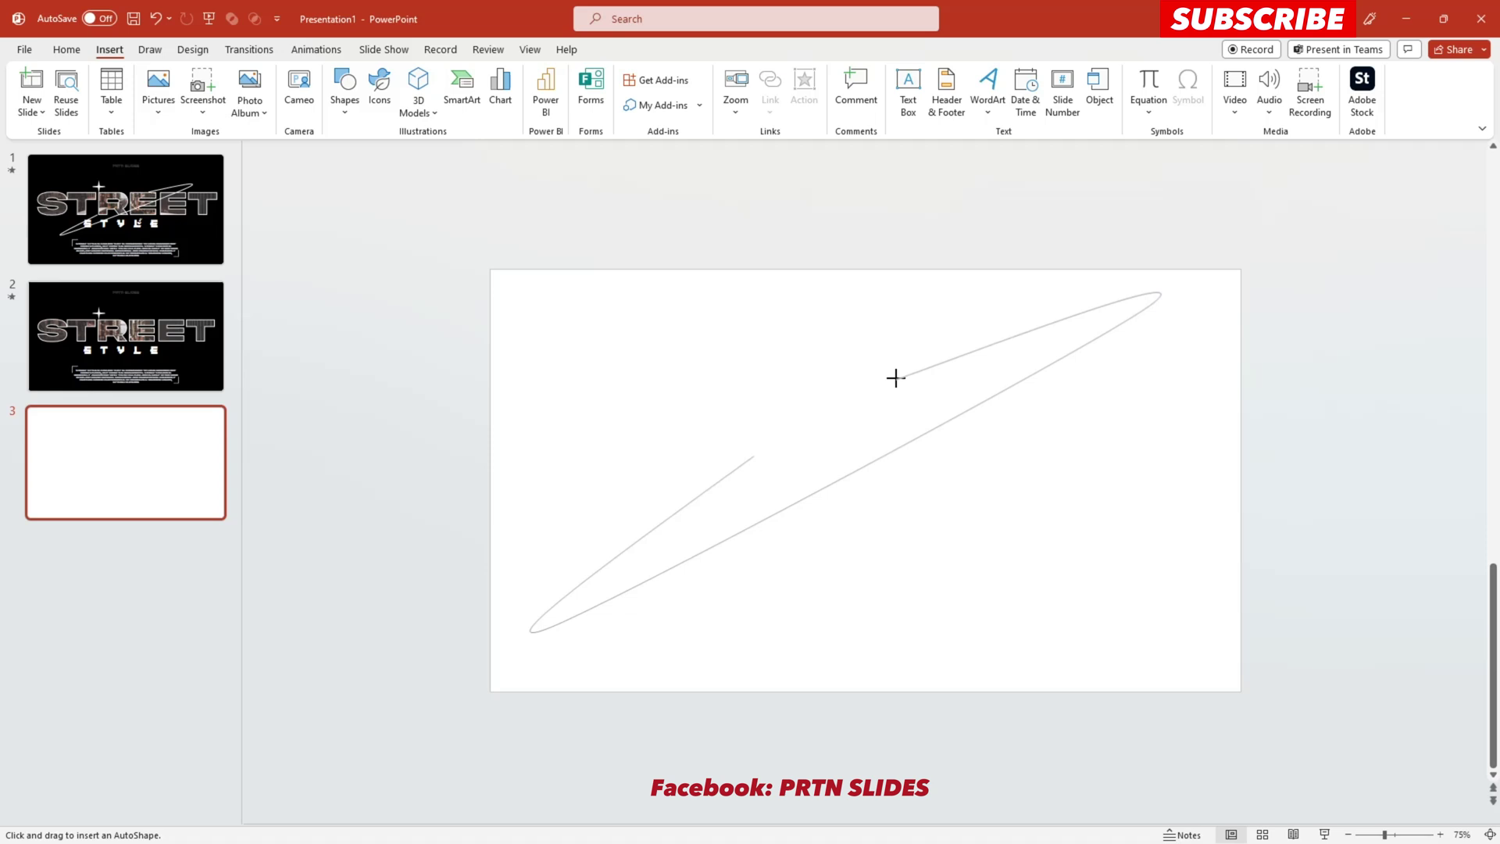
double_click(896, 377)
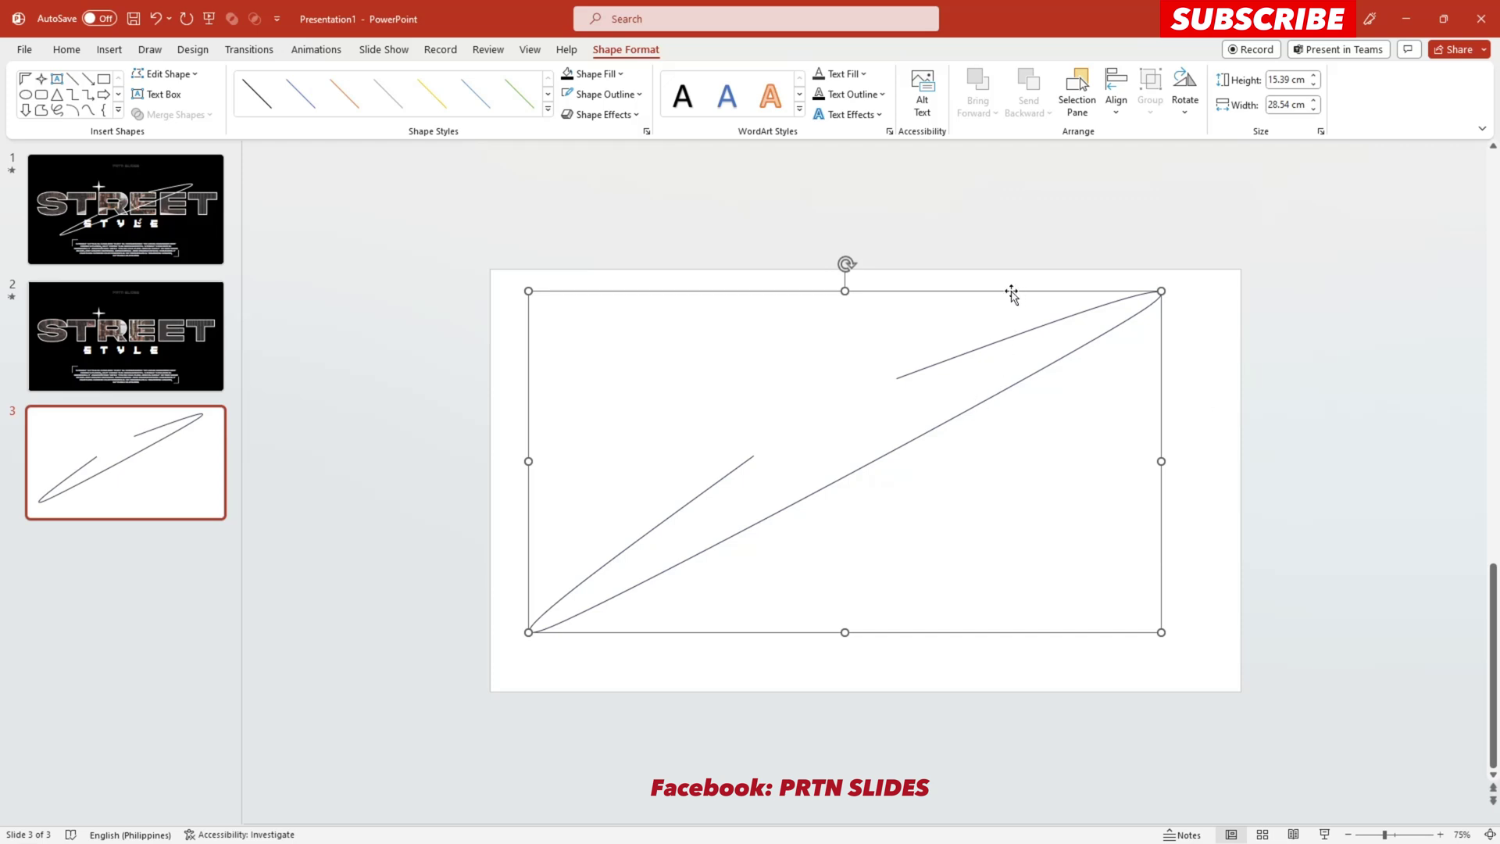
mouse_move(1010, 290)
left_mouse_down()
mouse_move(1042, 303)
mouse_move(1030, 310)
left_mouse_up()
Remove the curve from slide 3 and paste it onto slide 2, keeping its larger version.
key("Delete")
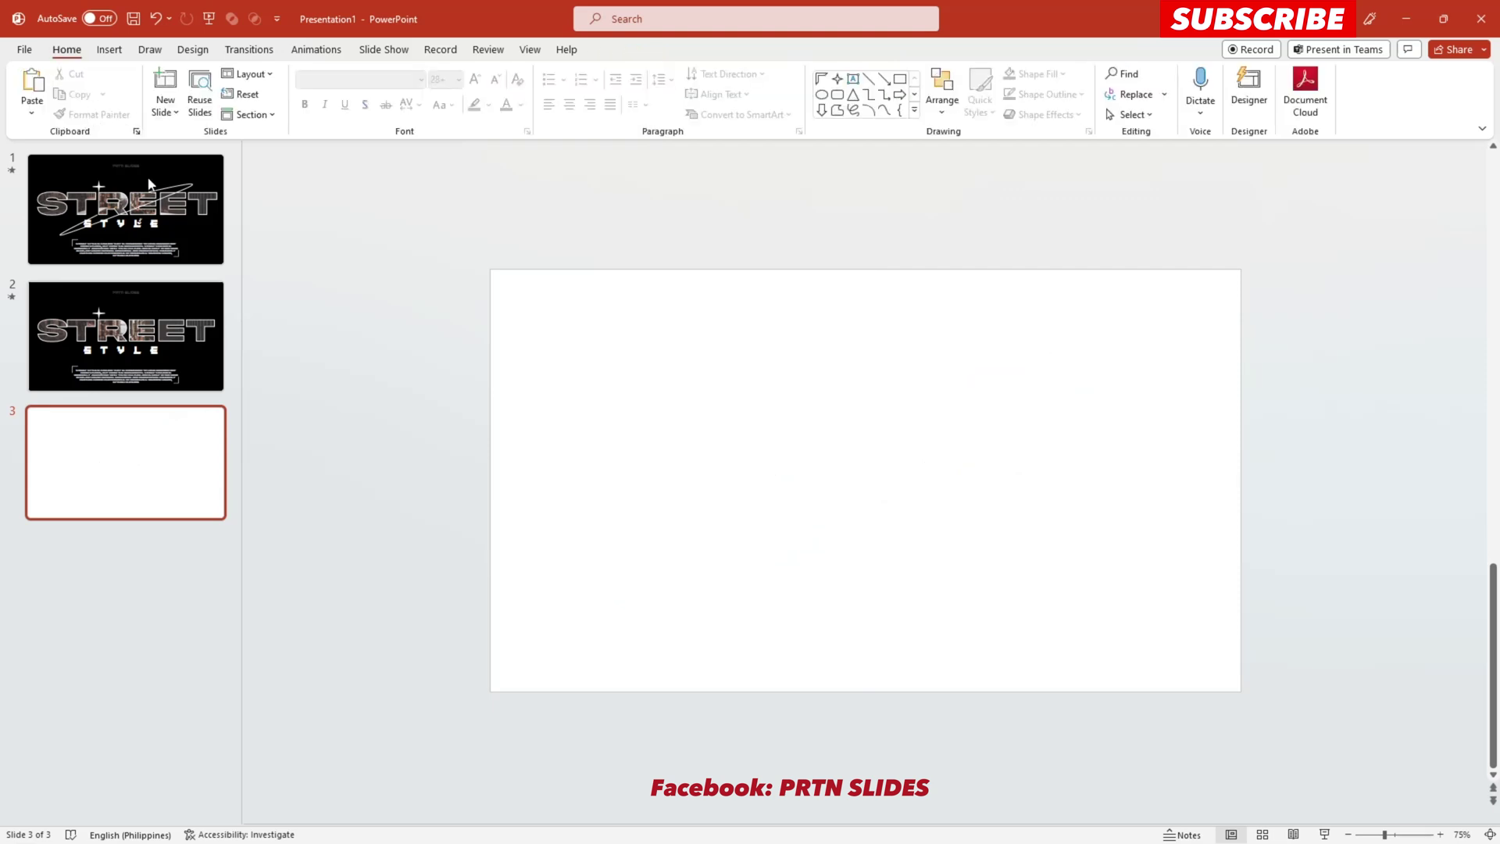
left_click(153, 185)
key("Down")
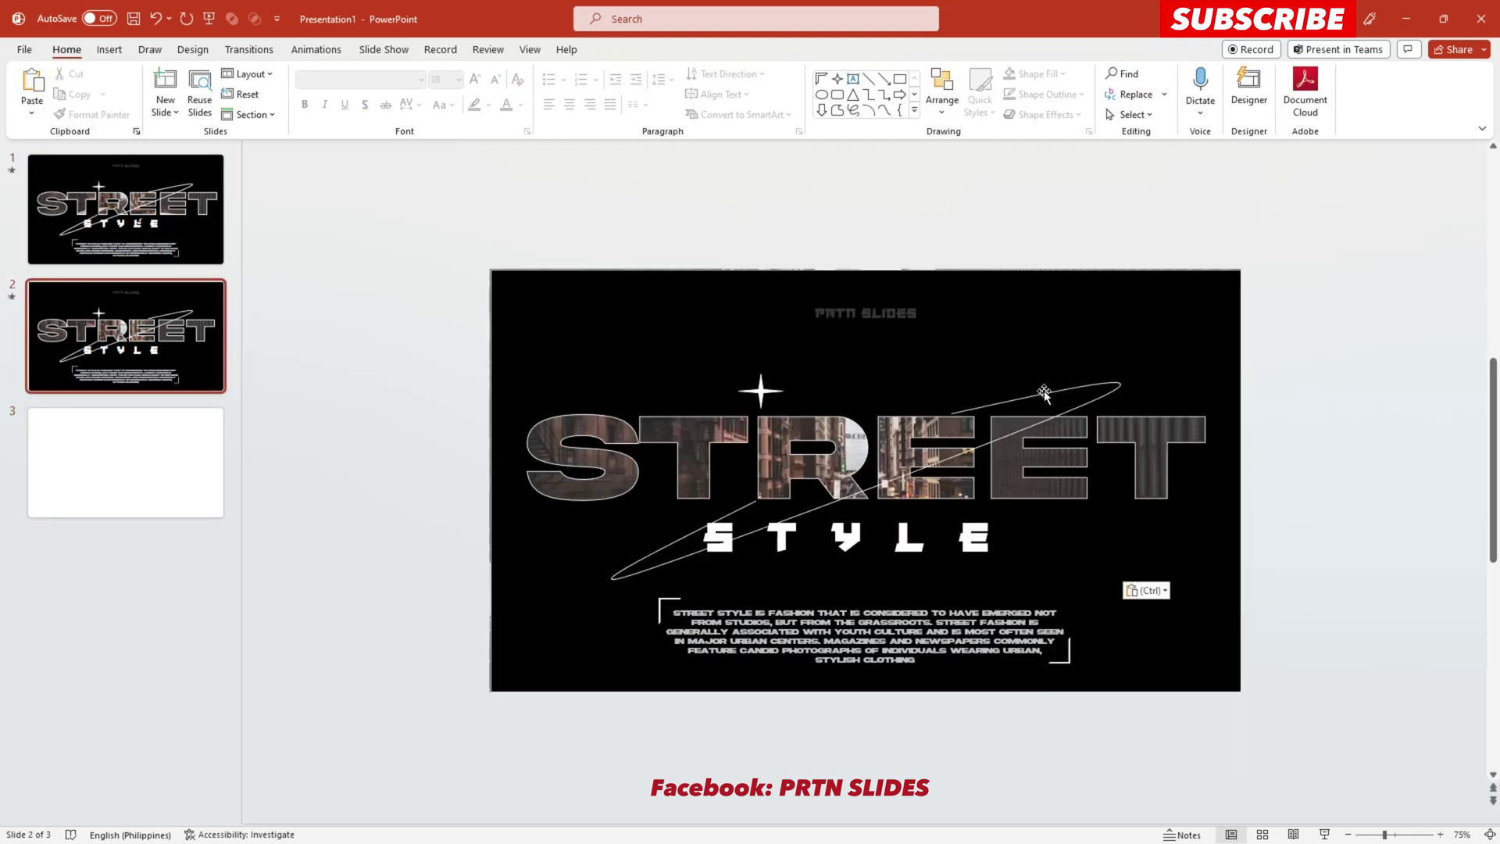
key("ctrl+v")
key("Escape")
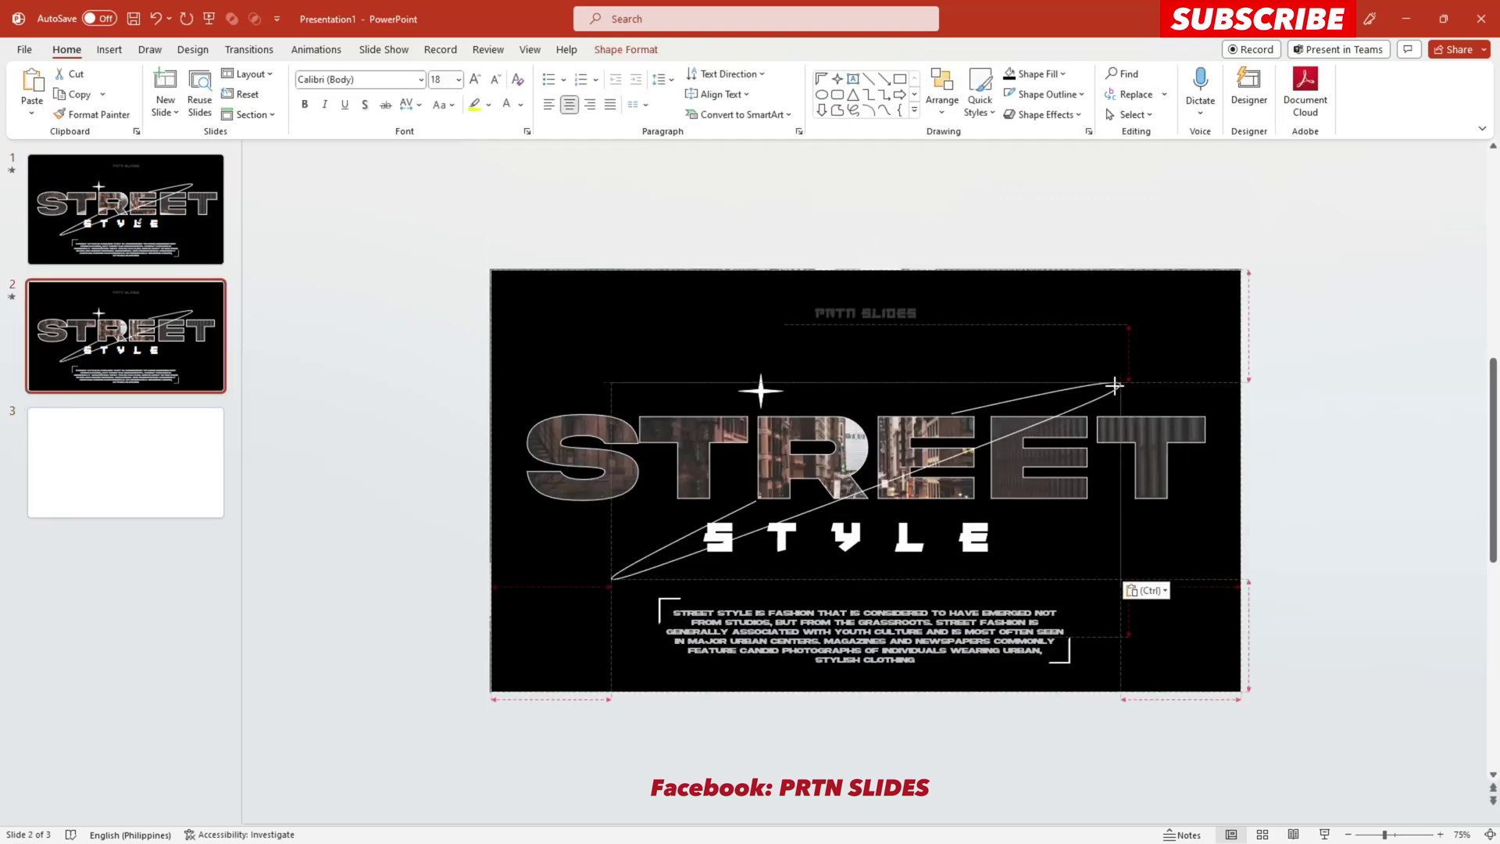
left_click(1101, 385)
key("Escape")
left_click(1078, 385)
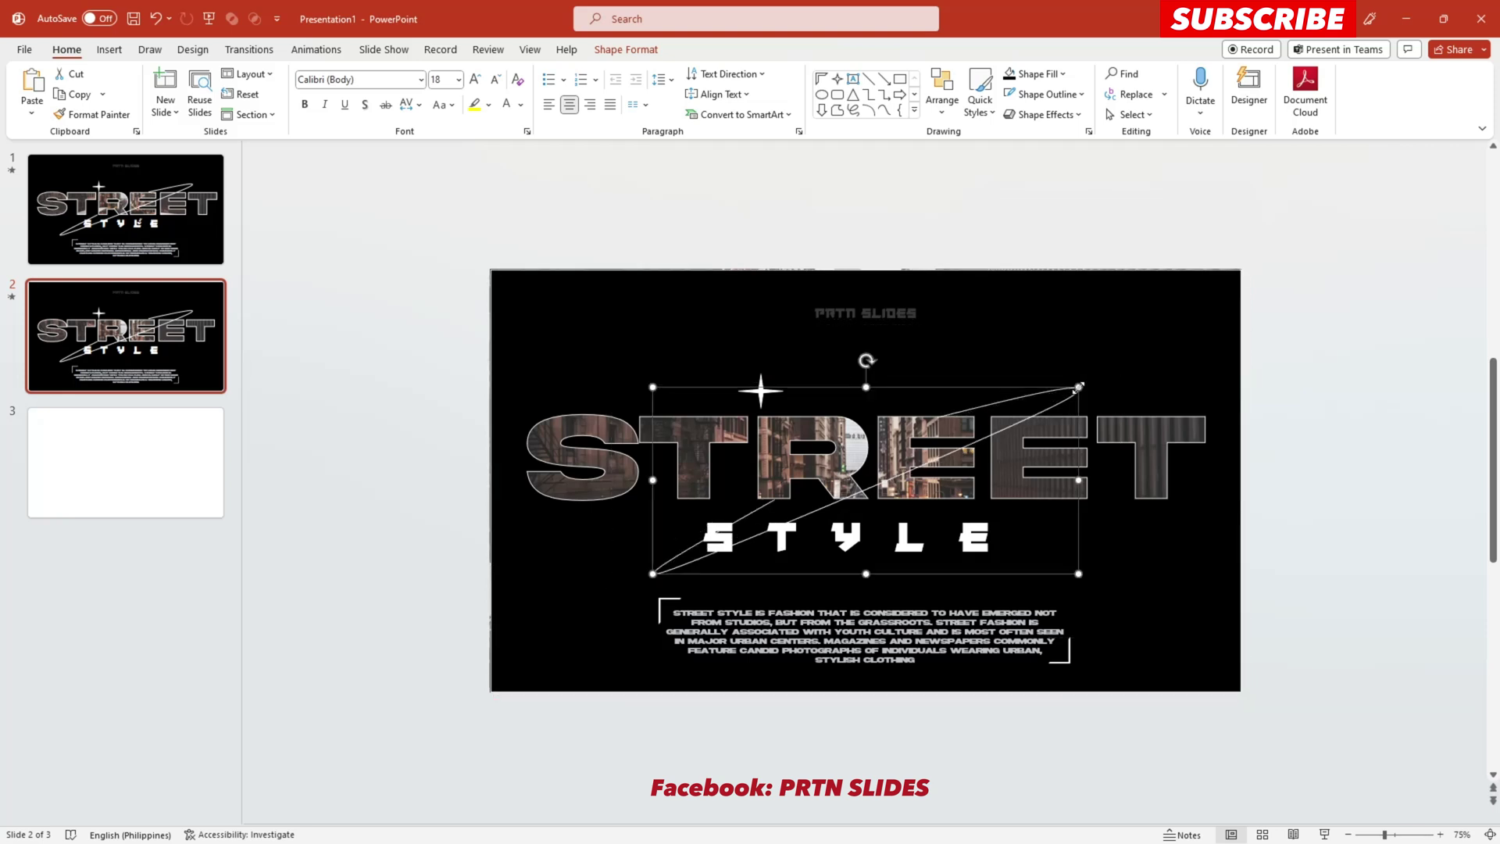
left_click(1361, 388)
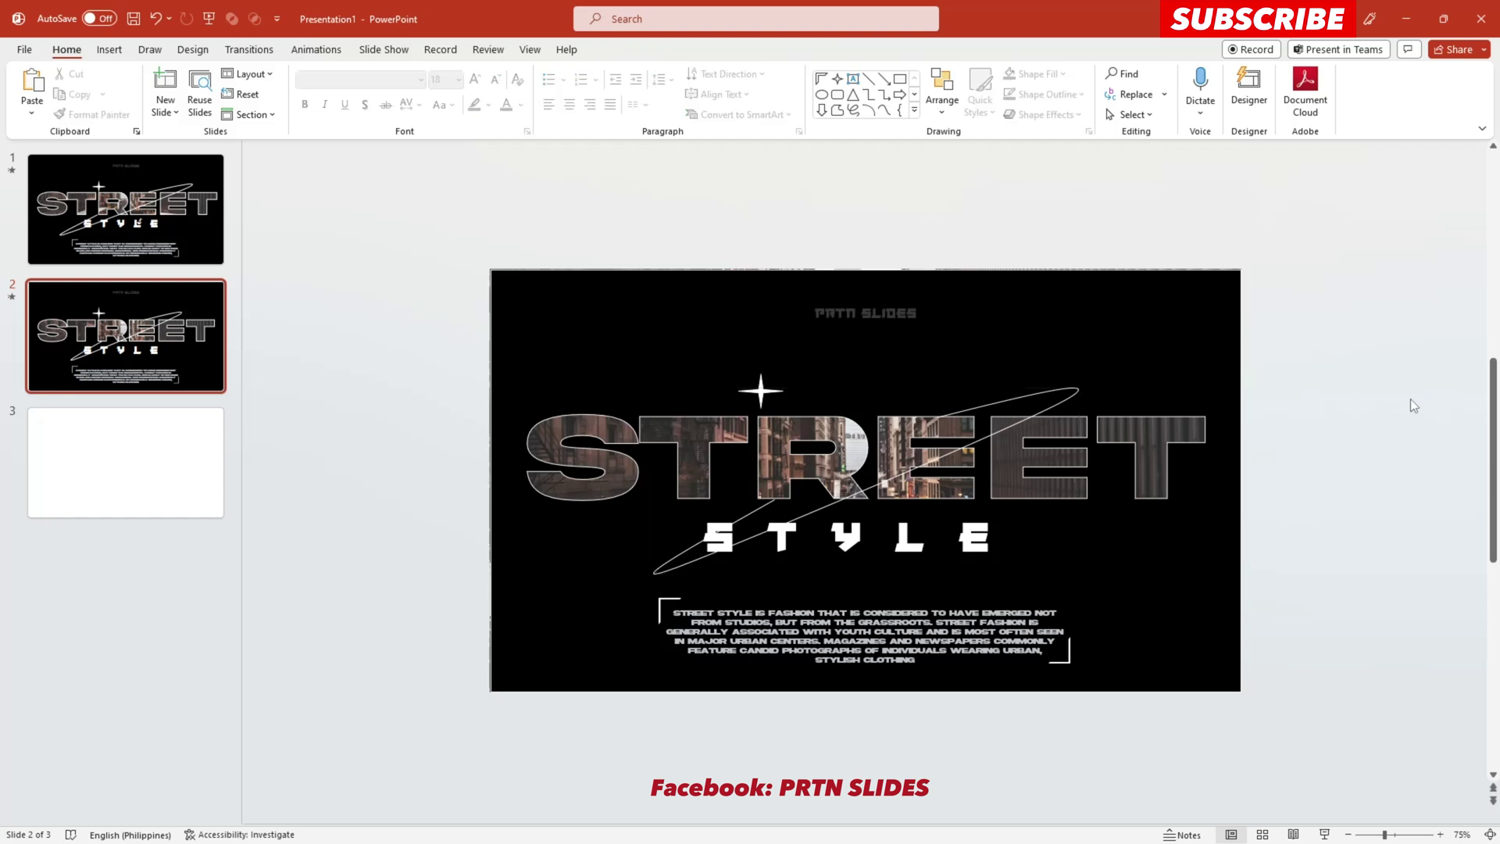
key("ctrl+z")
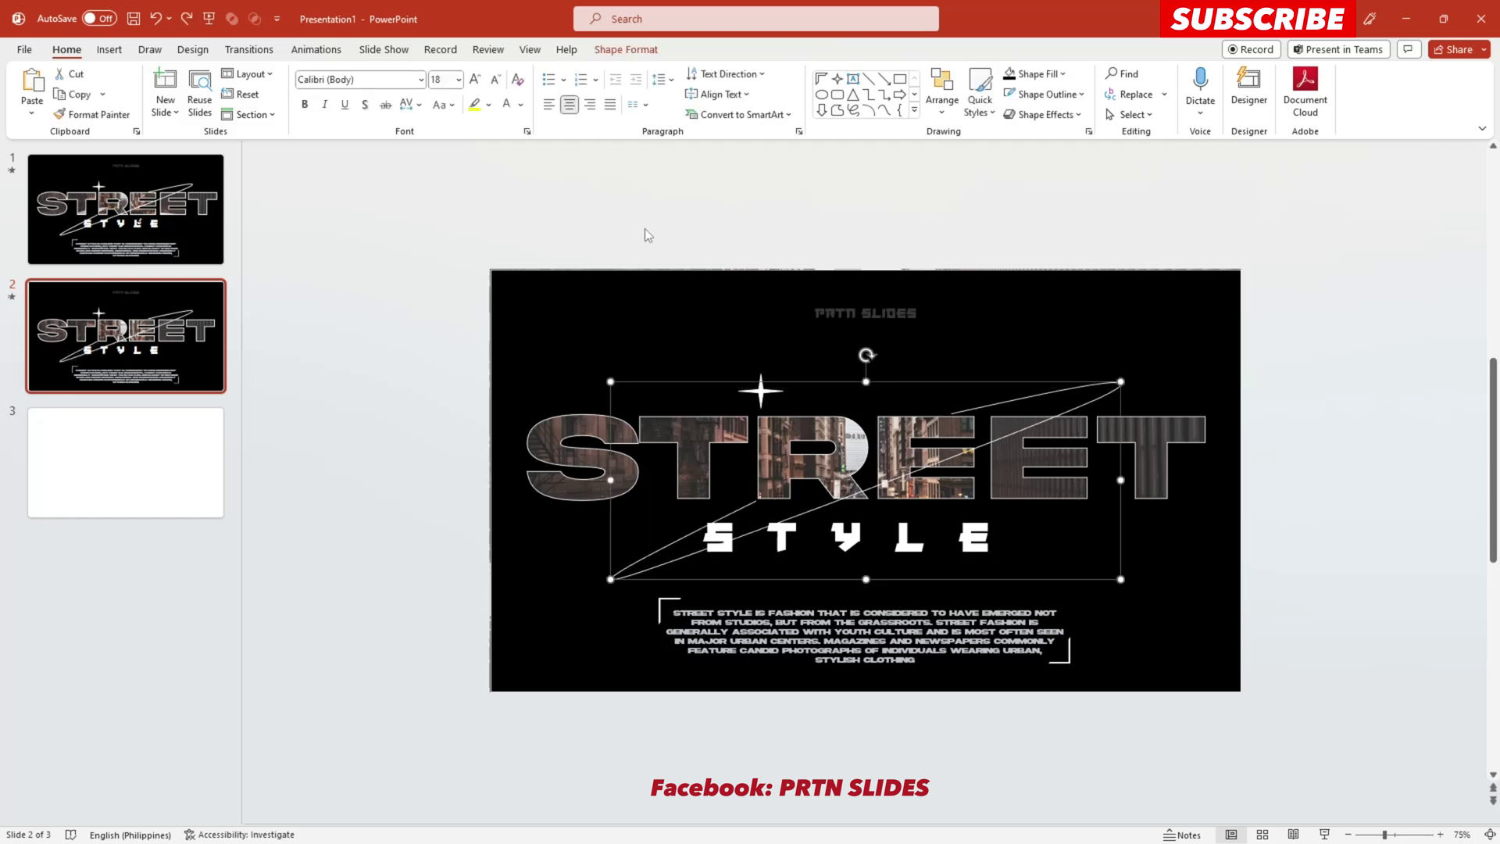
left_click(645, 228)
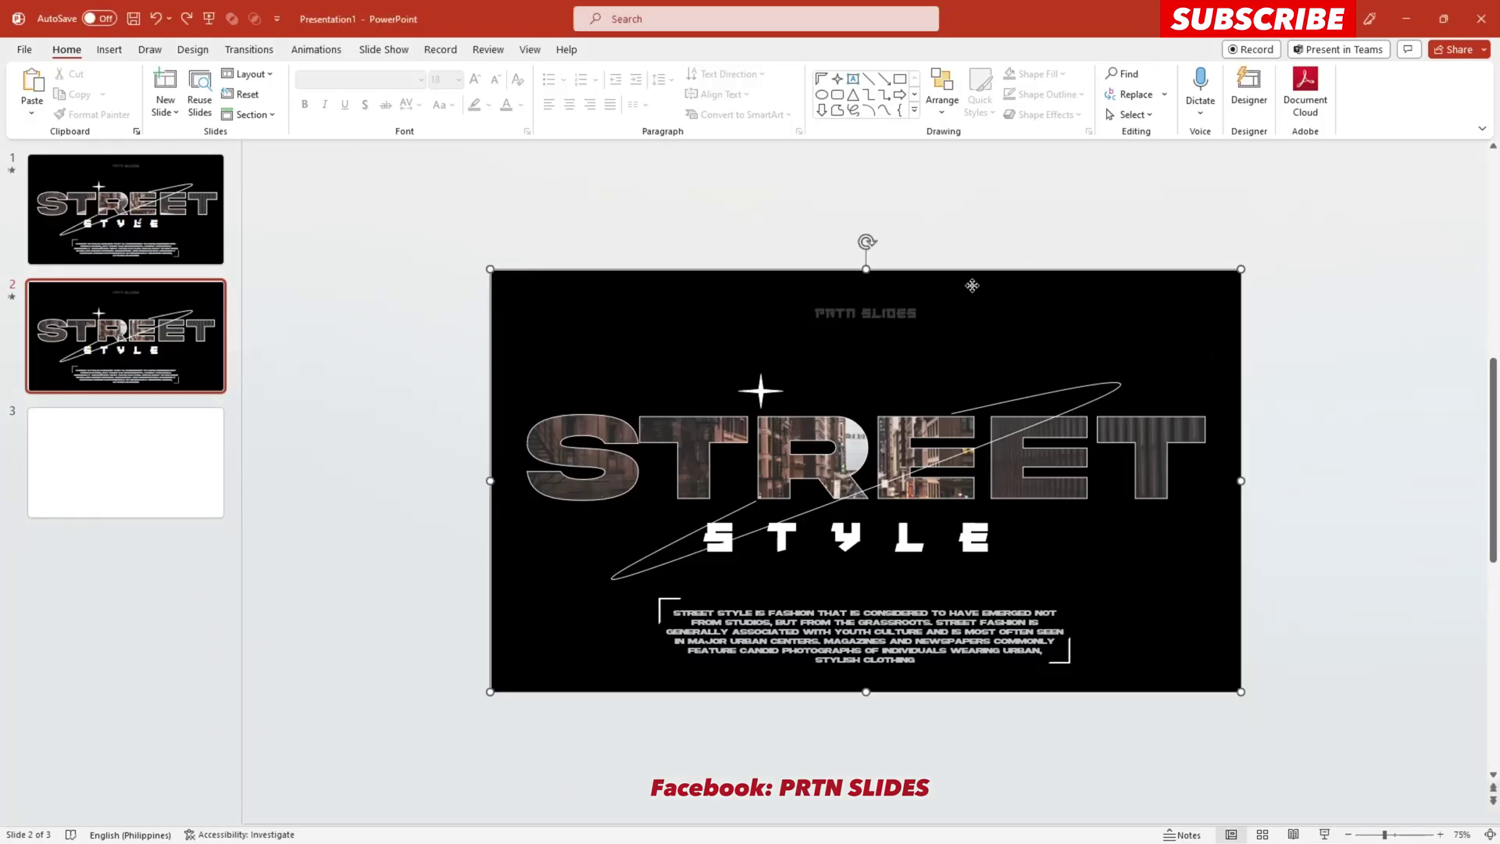
Drag the black cover's right and bottom edges slightly past the slide edges.
left_click(865, 266)
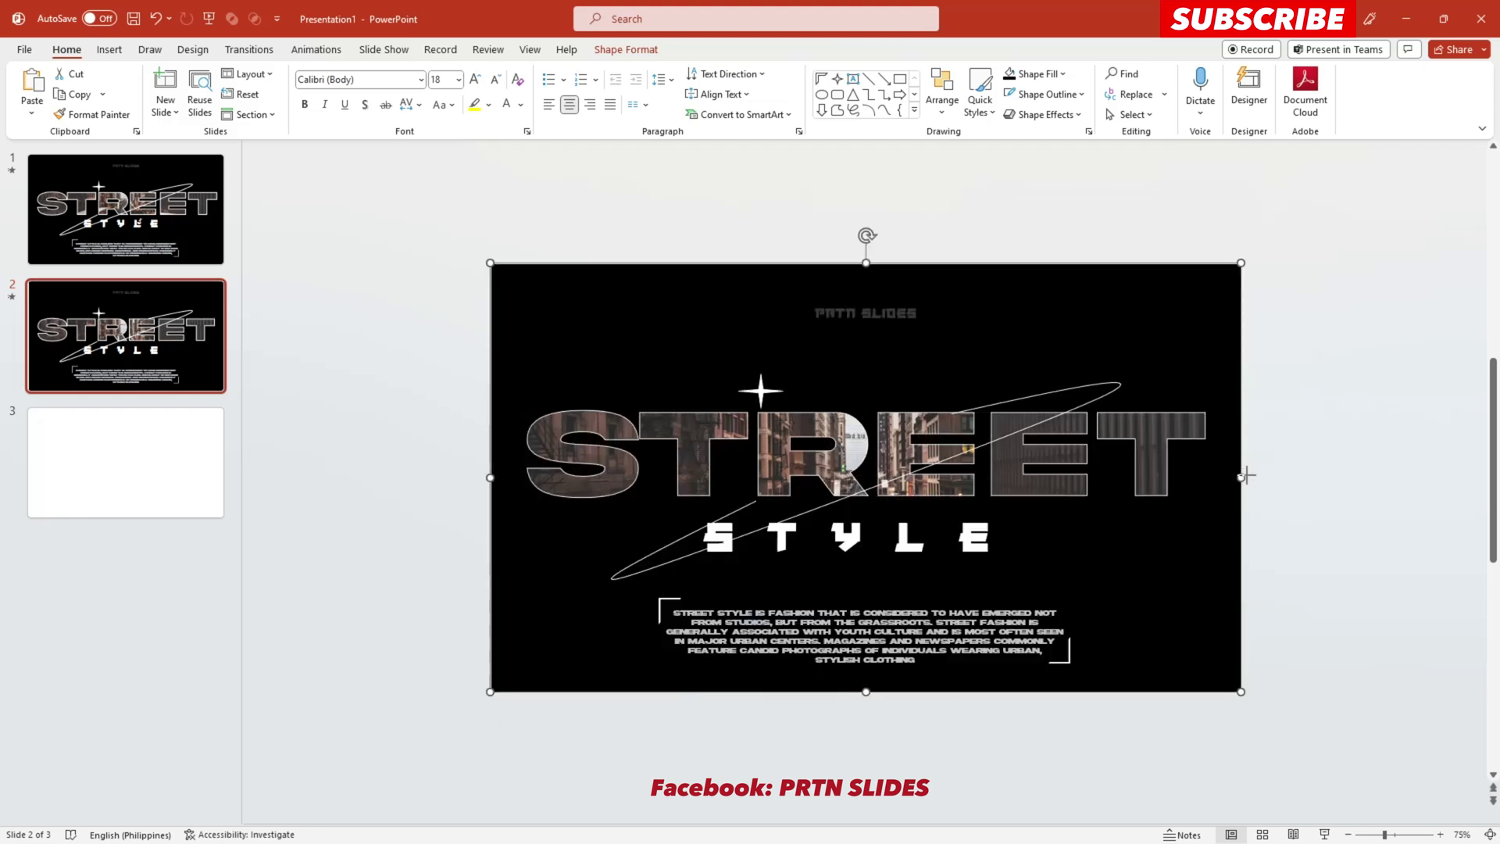
left_click_drag(1246, 475, 1248, 477)
left_click_drag(865, 693, 863, 698)
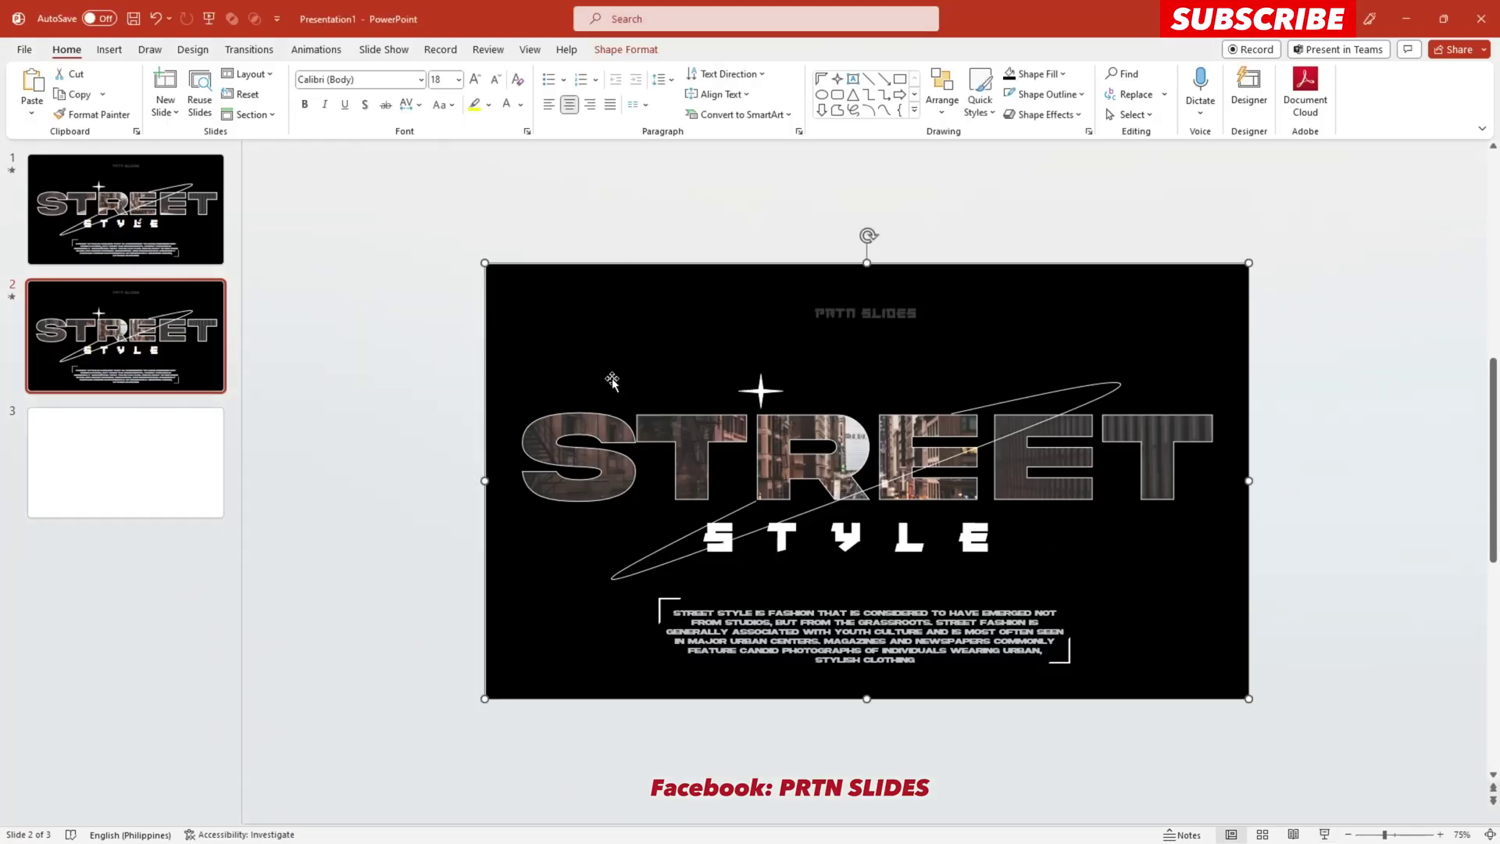
Fill the black cover with dark brown sampled from the photo using the eyedropper.
left_click(621, 49)
left_click(608, 75)
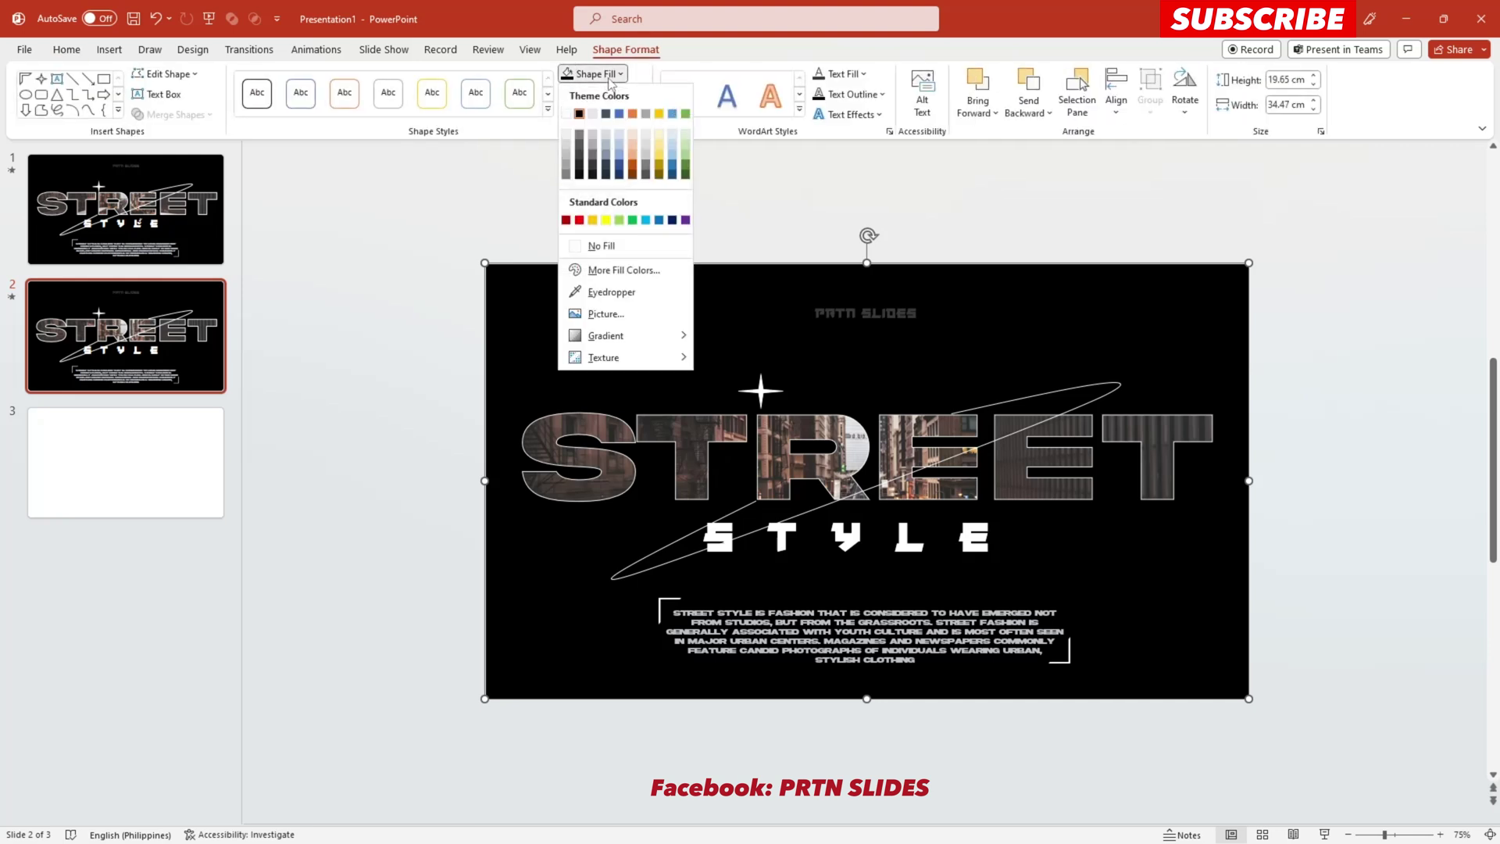
left_click(612, 292)
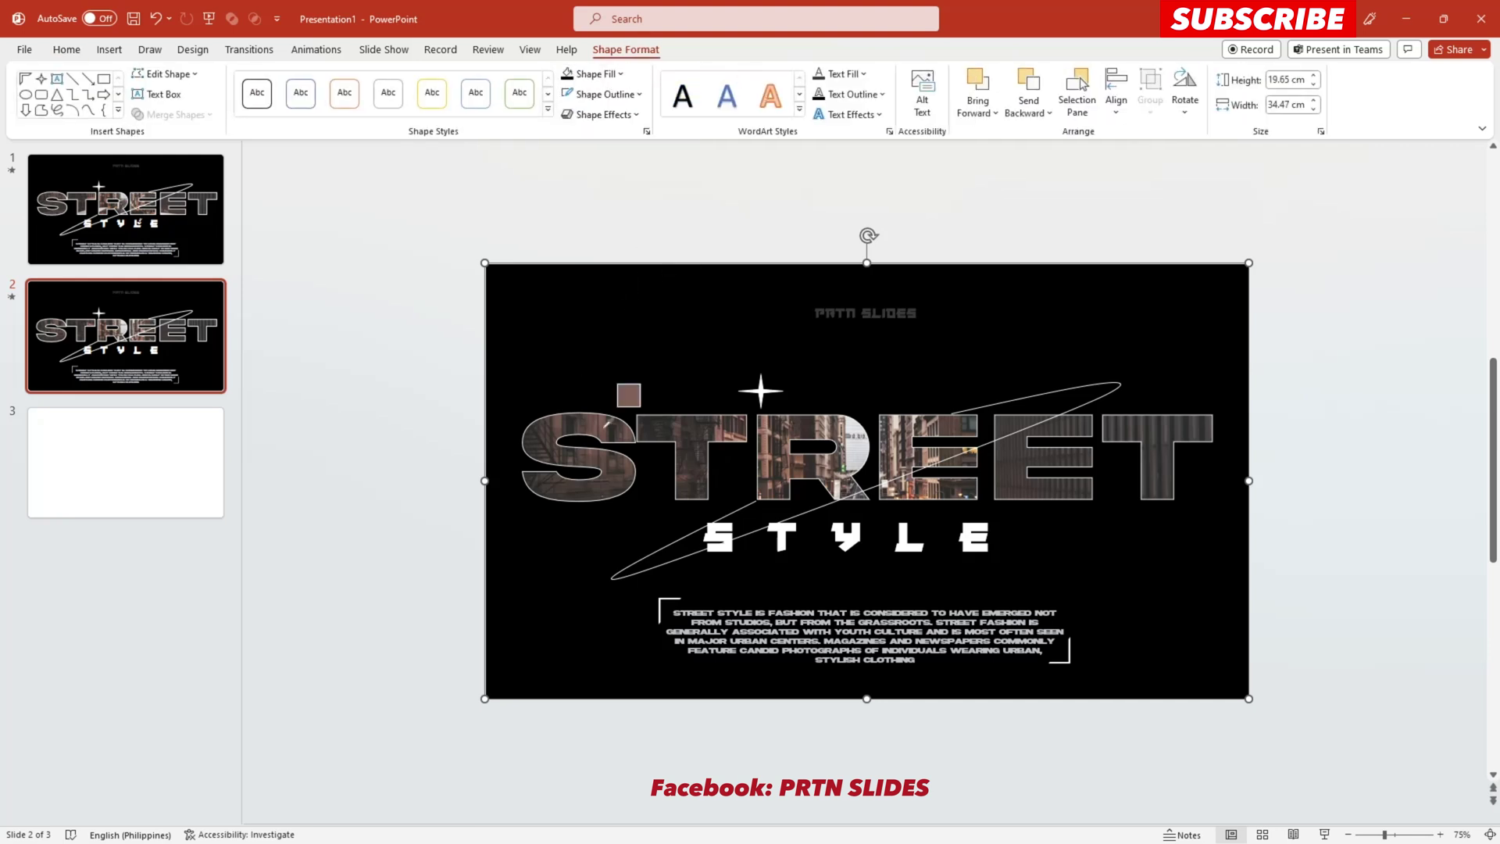
left_click(572, 494)
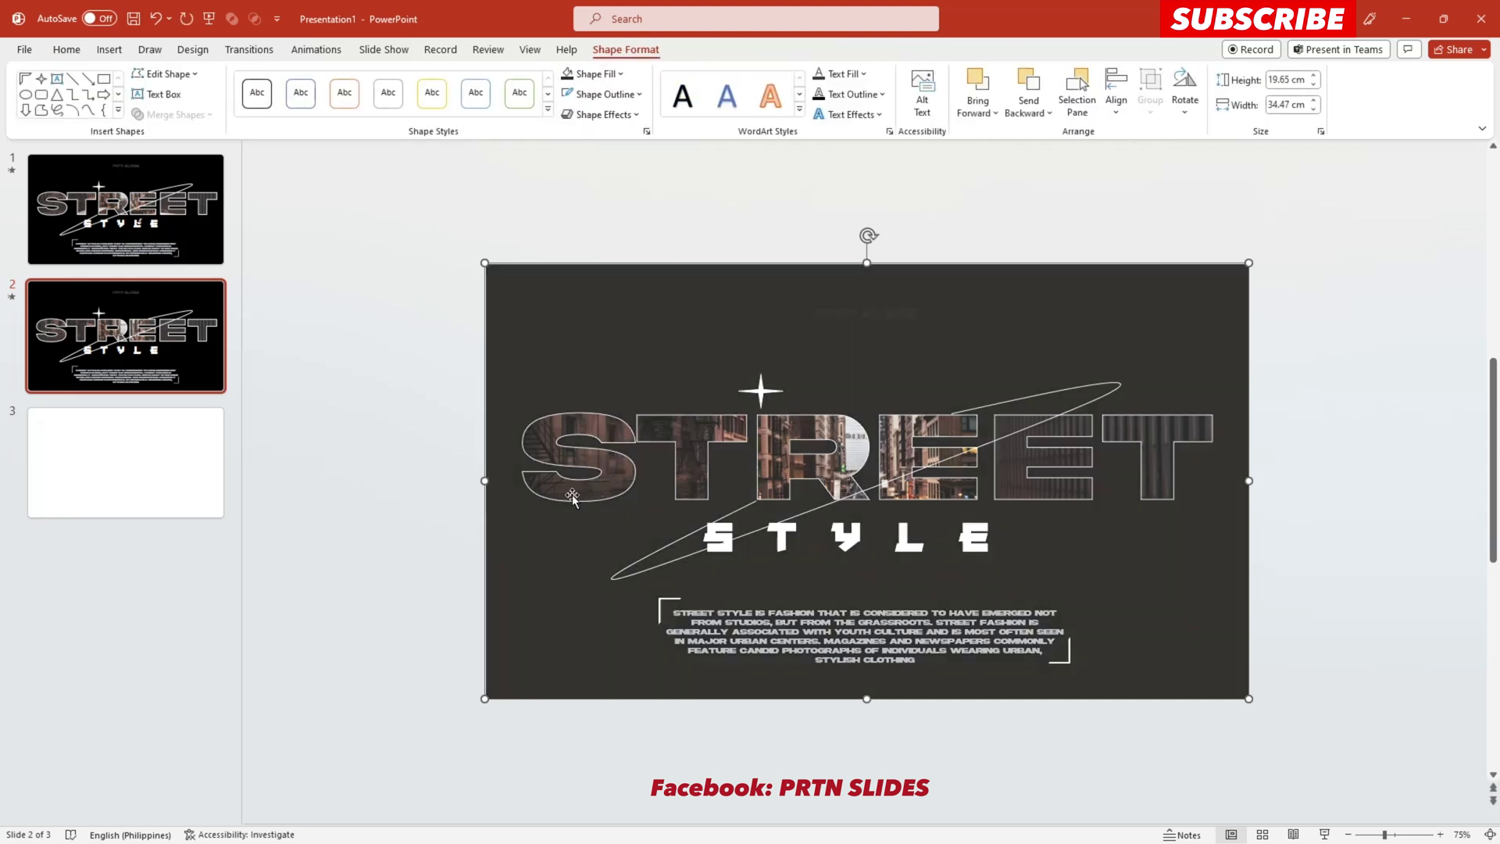
left_click(1297, 458)
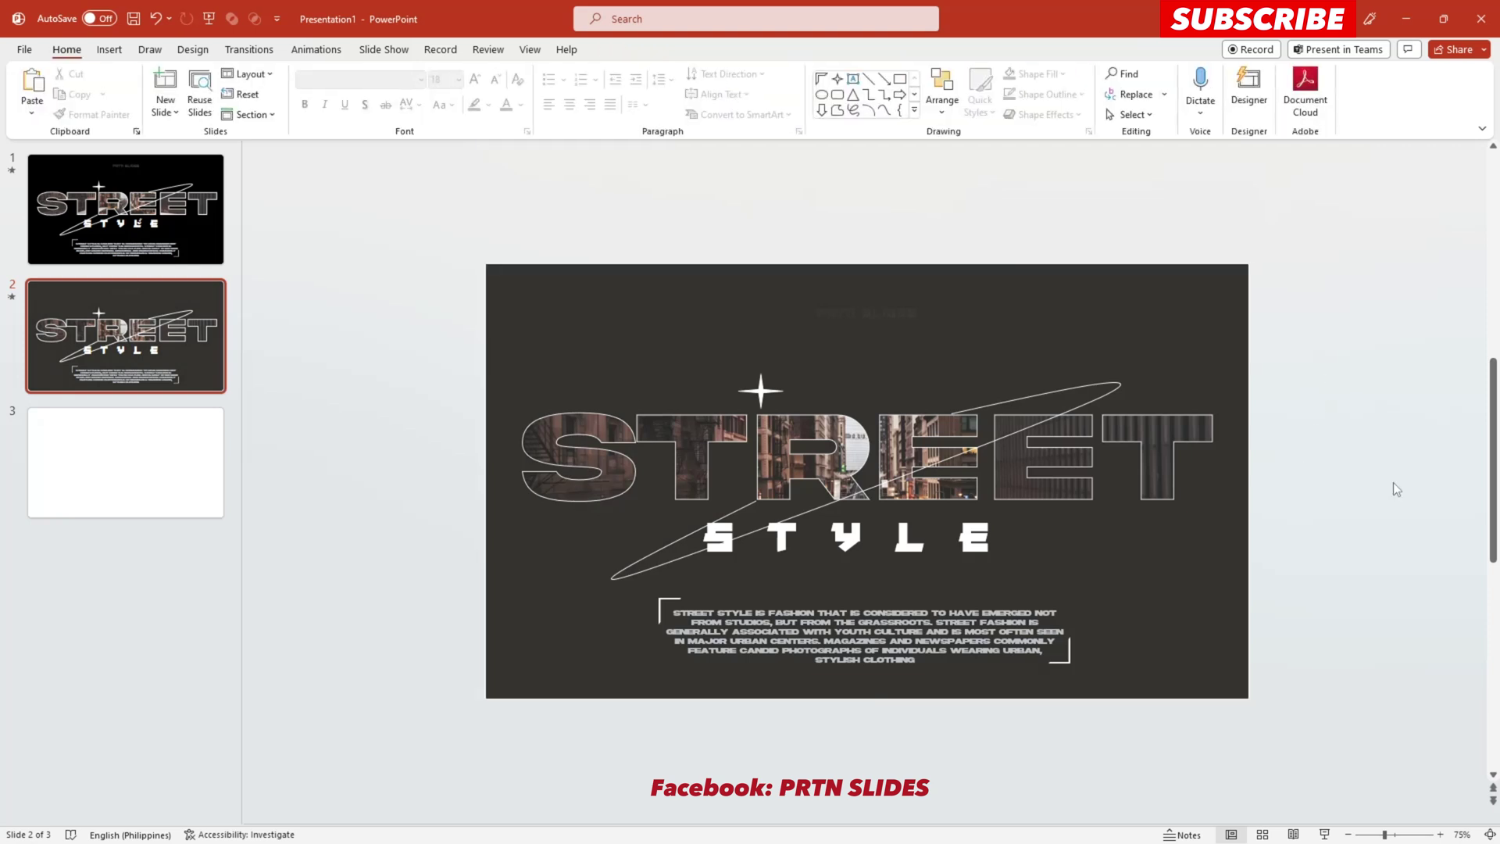
Colour the PRTN SLIDES title with a reddish tone sampled from the photo letters.
left_click(869, 308)
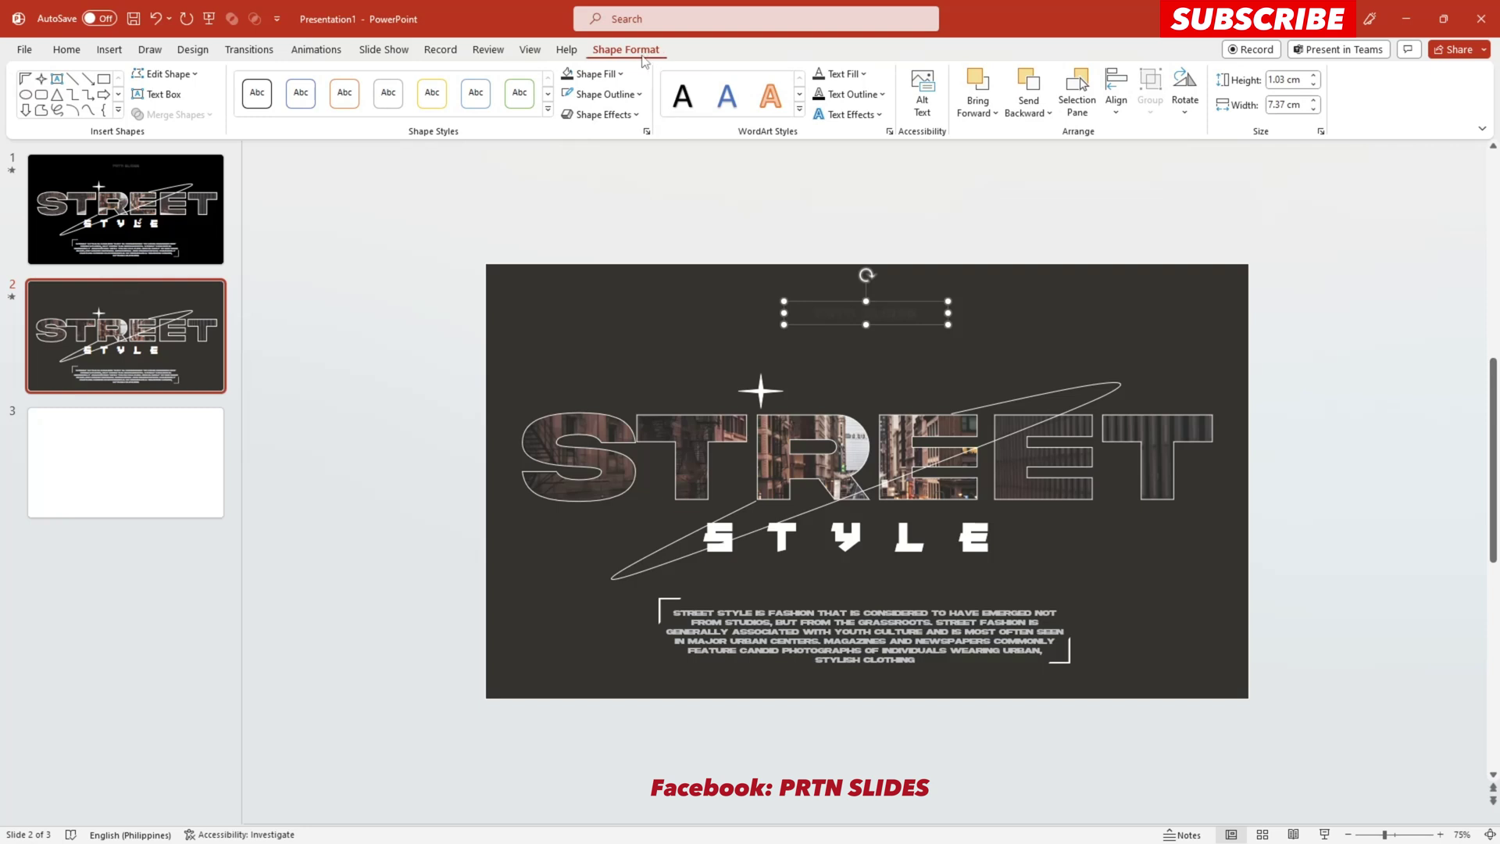
left_click(858, 74)
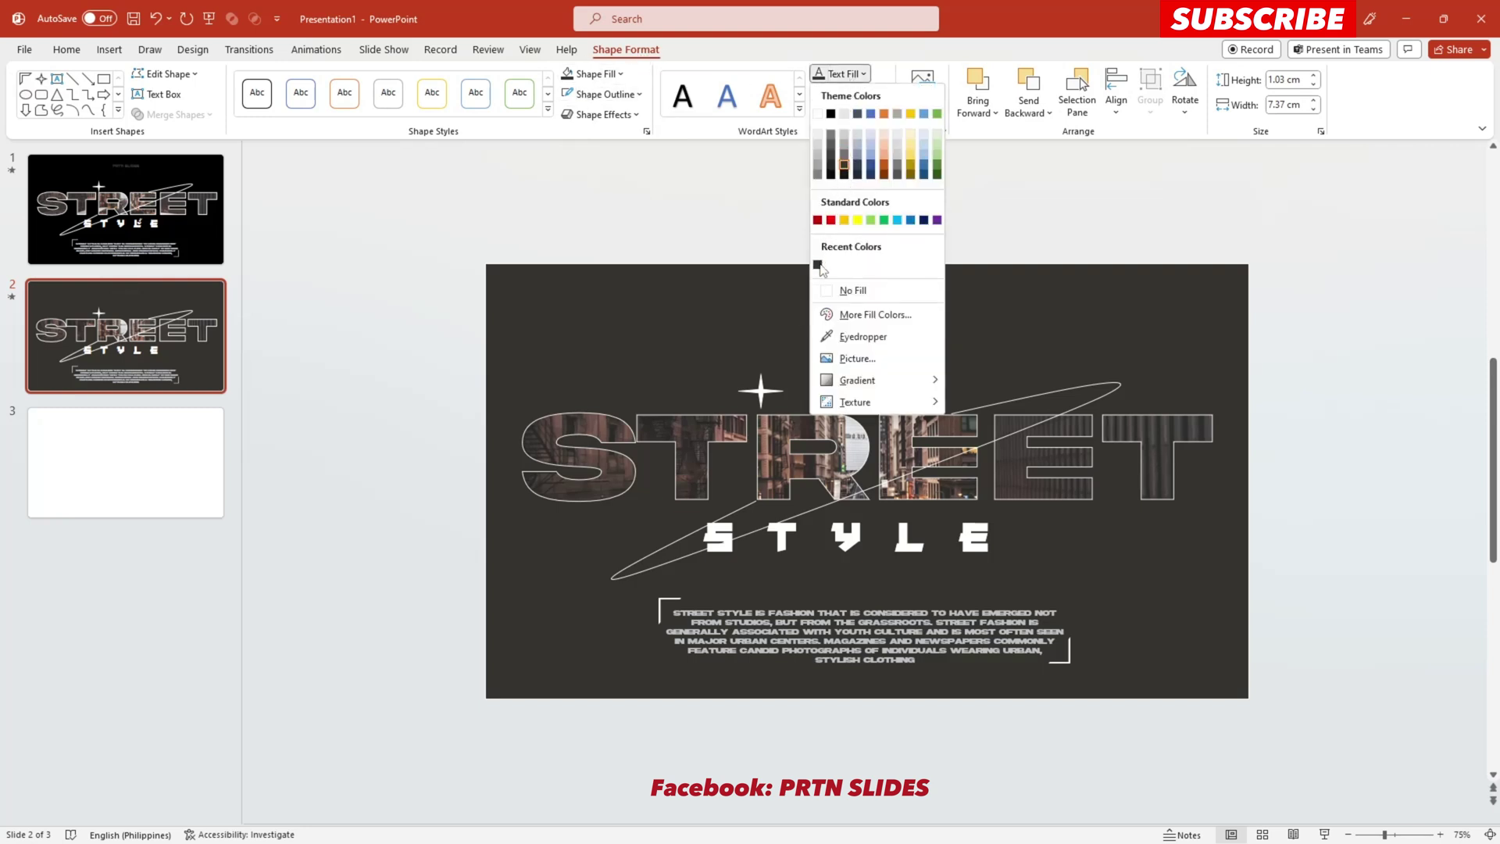
left_click(852, 336)
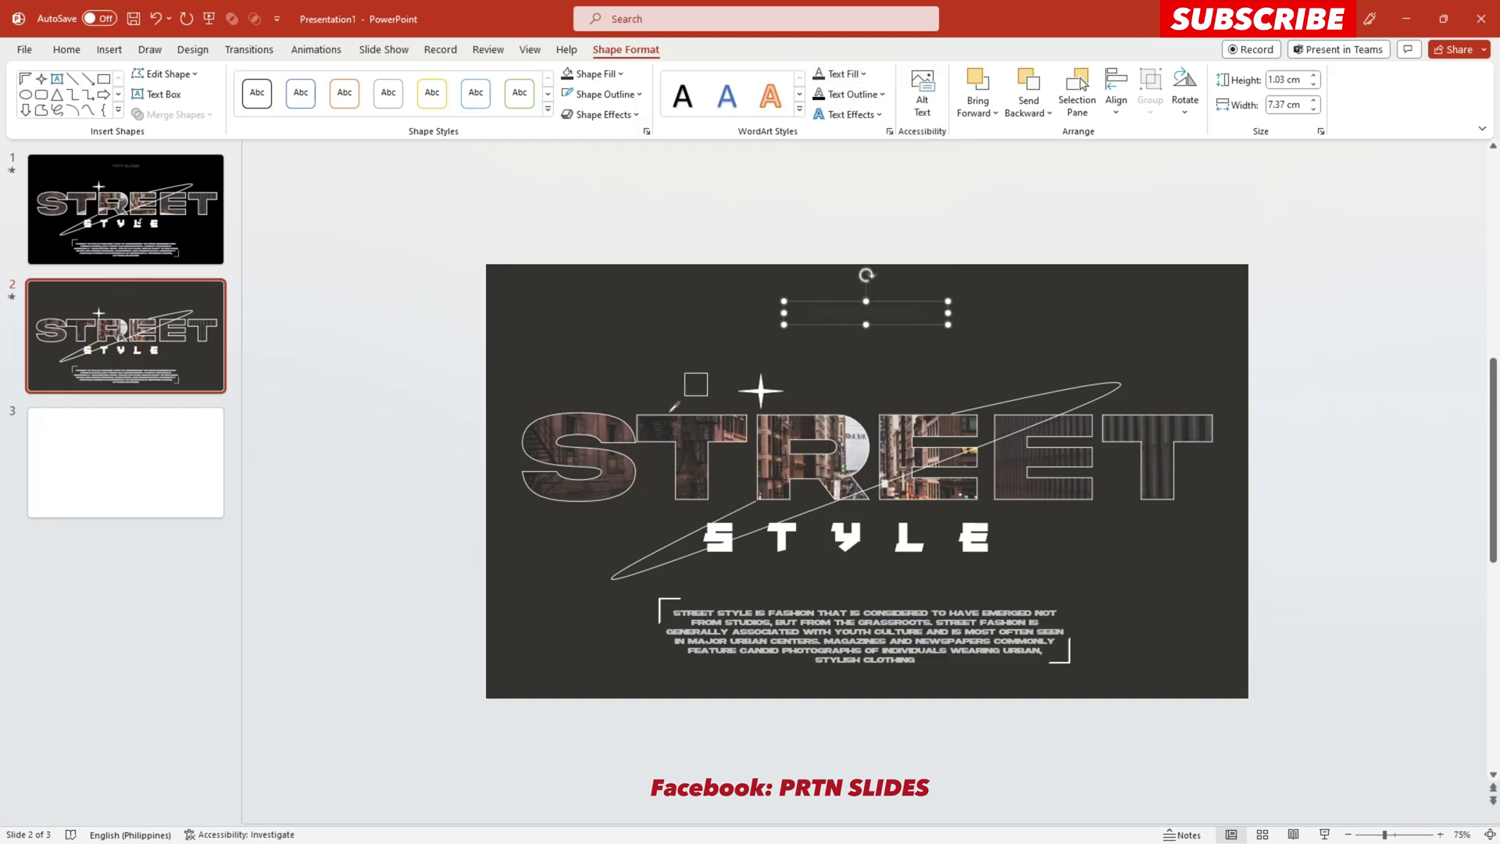
left_click(653, 414)
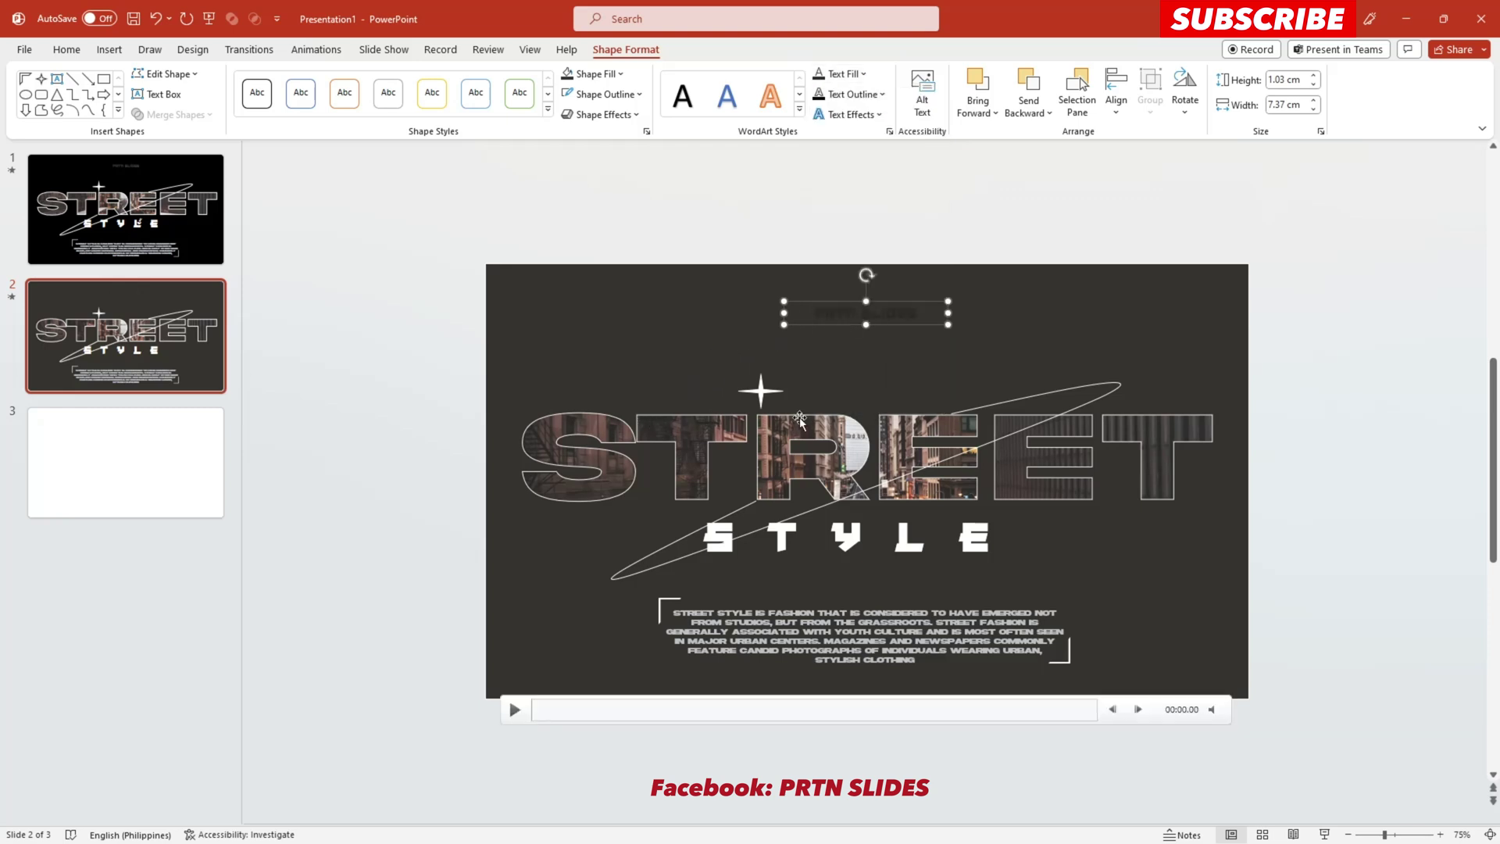
left_click(1378, 401)
left_click(860, 307)
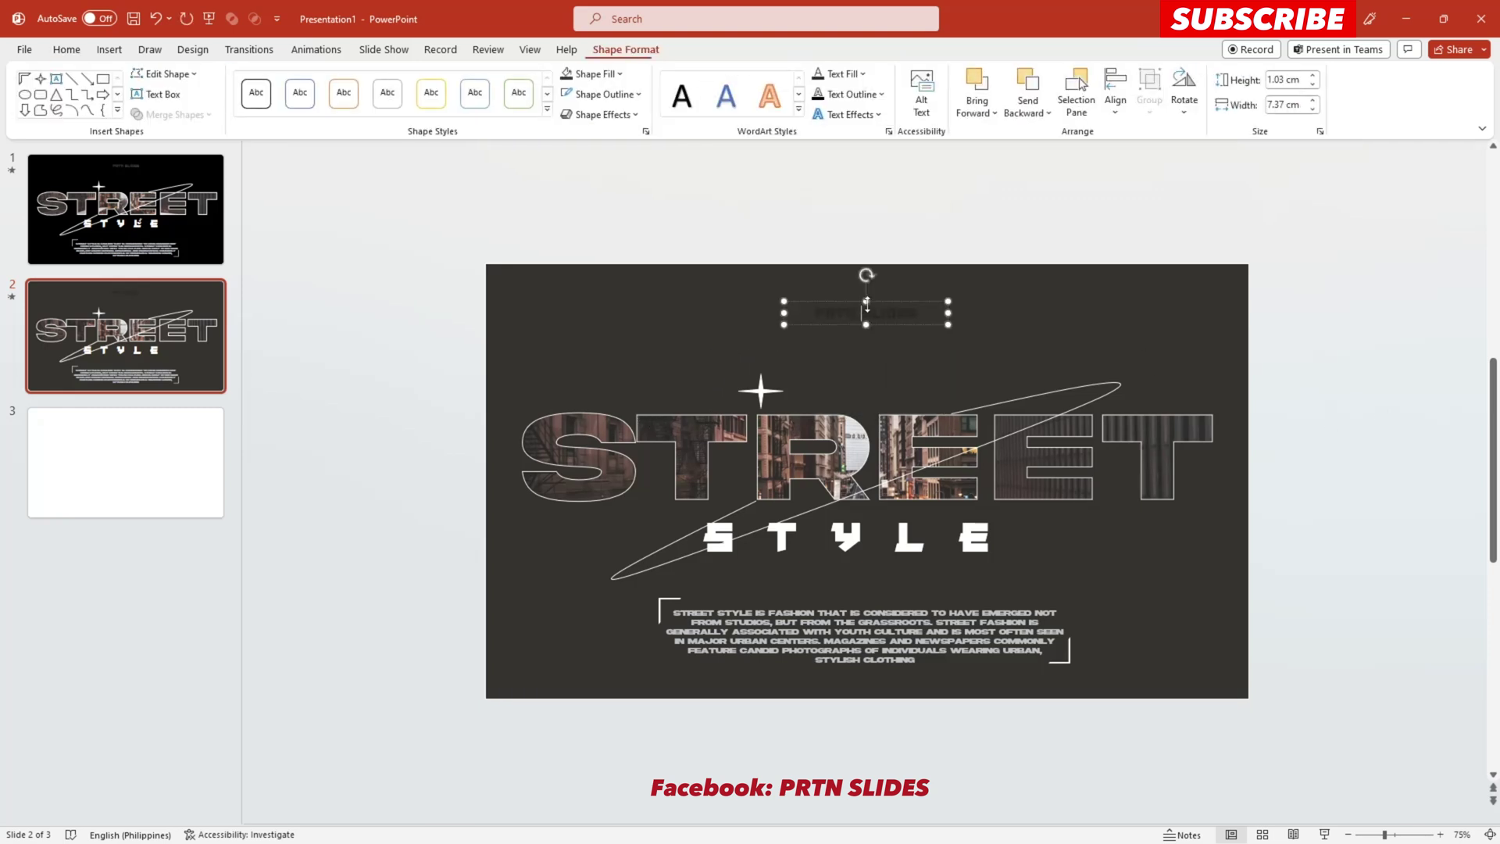
left_click(863, 73)
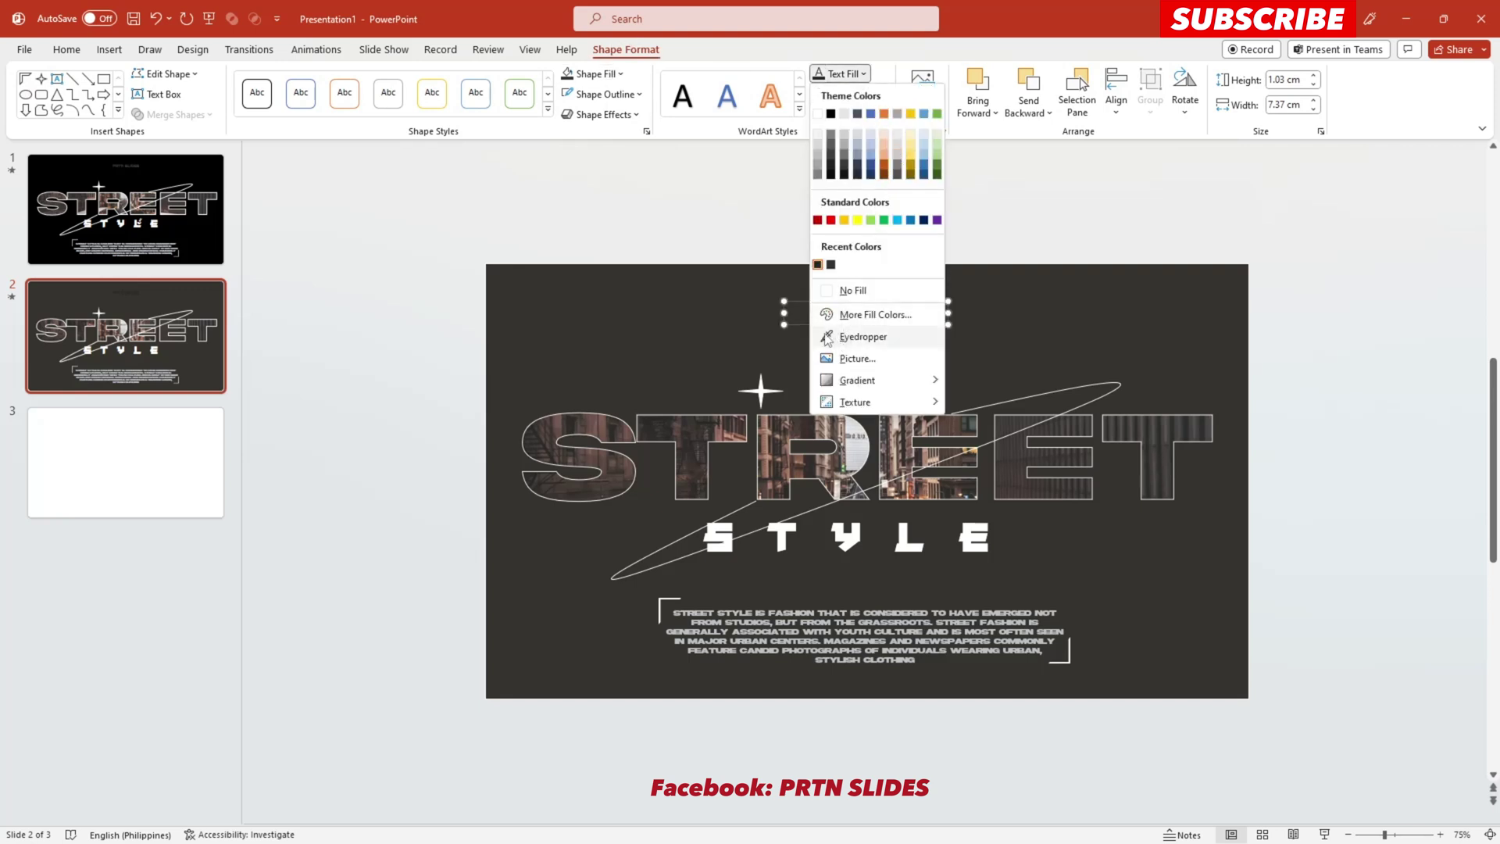
left_click(863, 337)
left_click(779, 419)
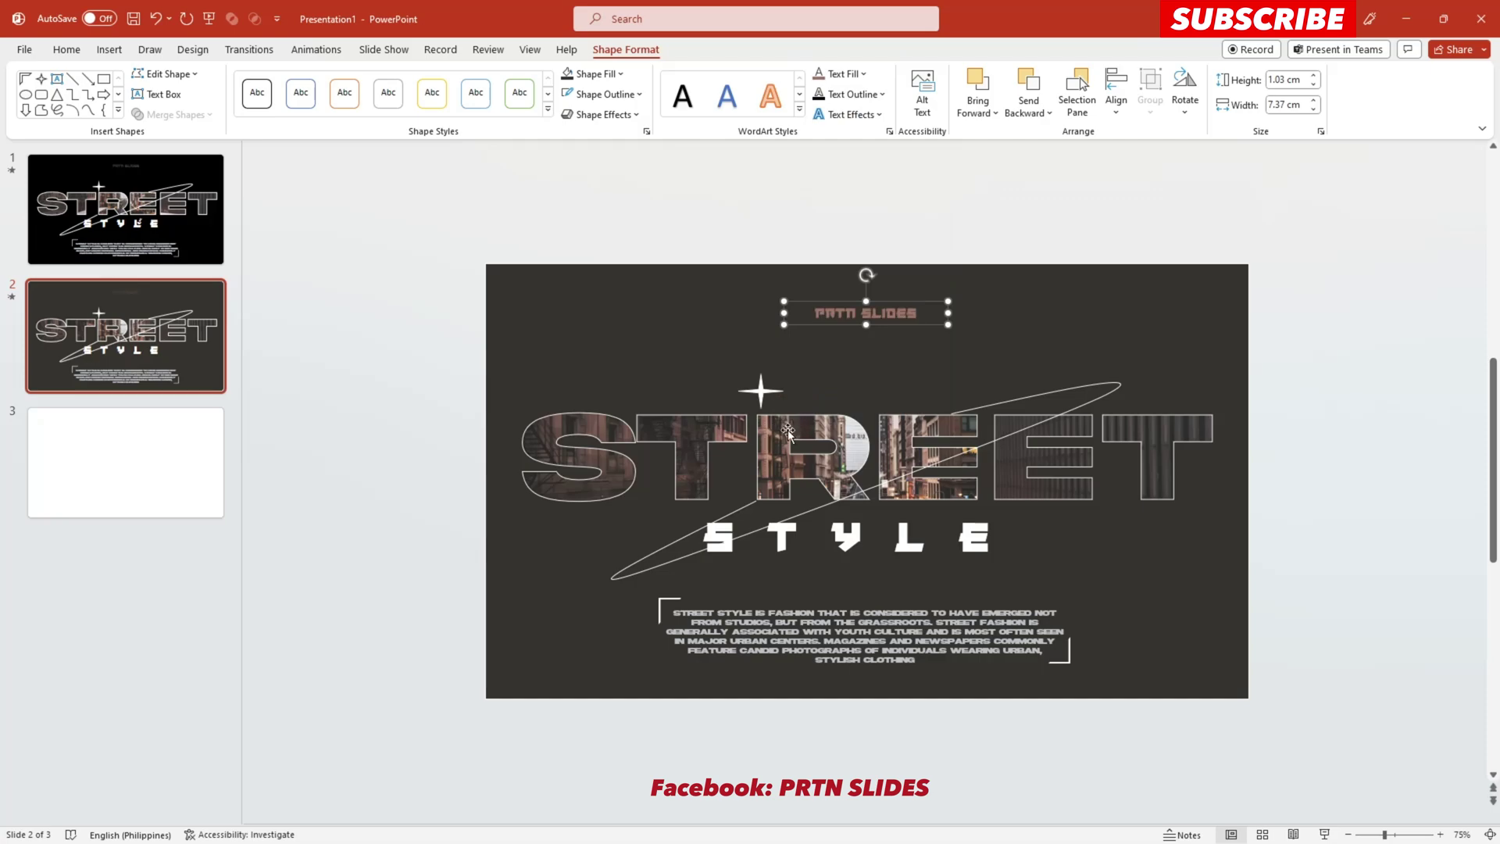